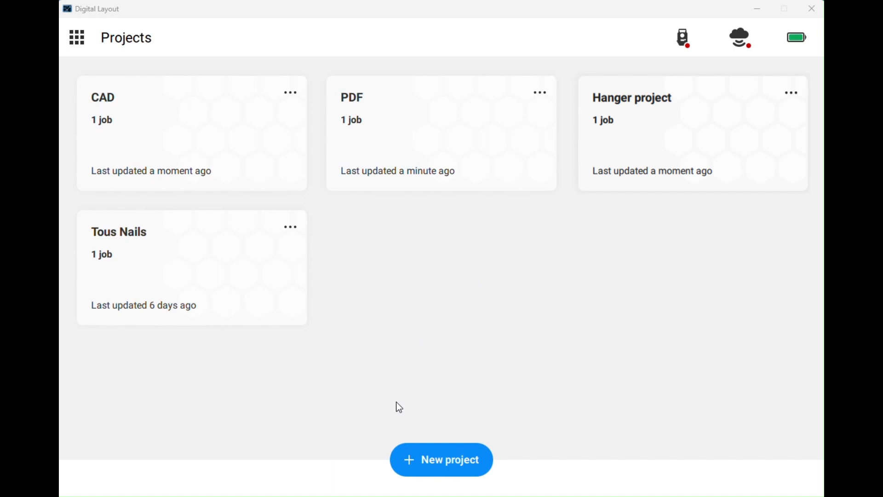
# Step: Create a new project named Demo
pyautogui.click(433, 467)
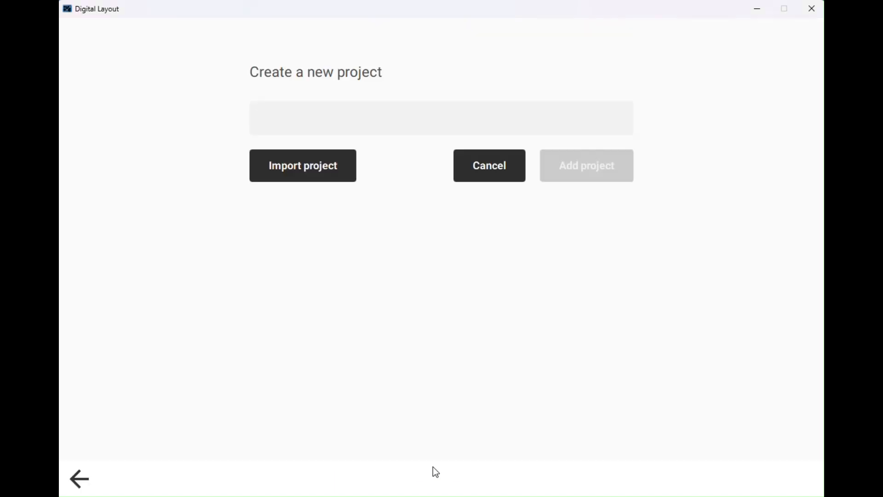
pyautogui.write('Demo')
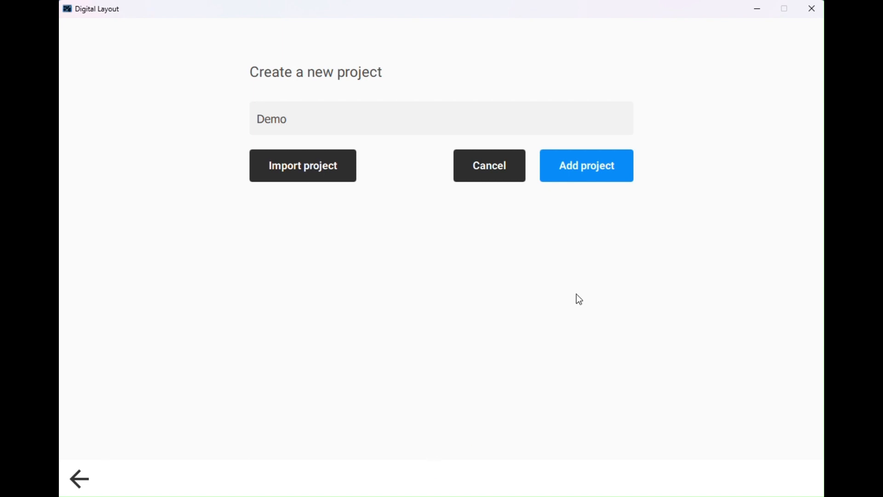
pyautogui.click(606, 169)
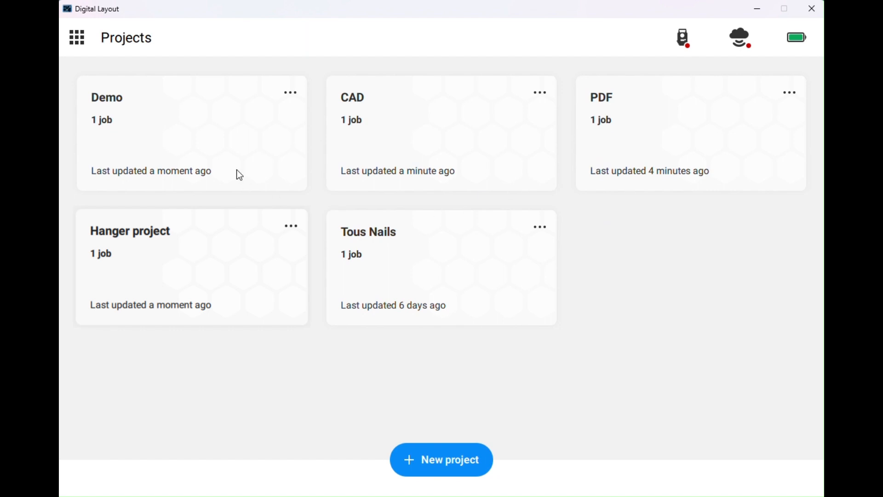
# Step: Open the Demo project's Default job and start an Enter plan drawing with the origin point at 0,0,0
pyautogui.click(139, 109)
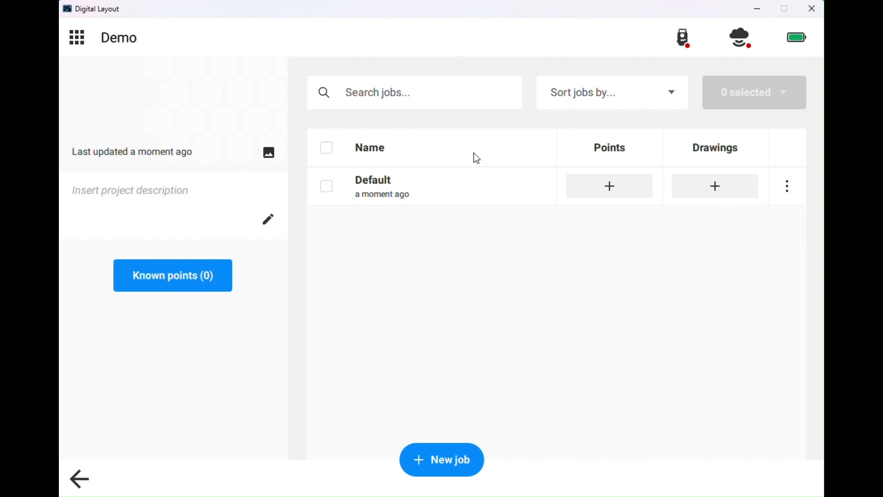
pyautogui.click(461, 186)
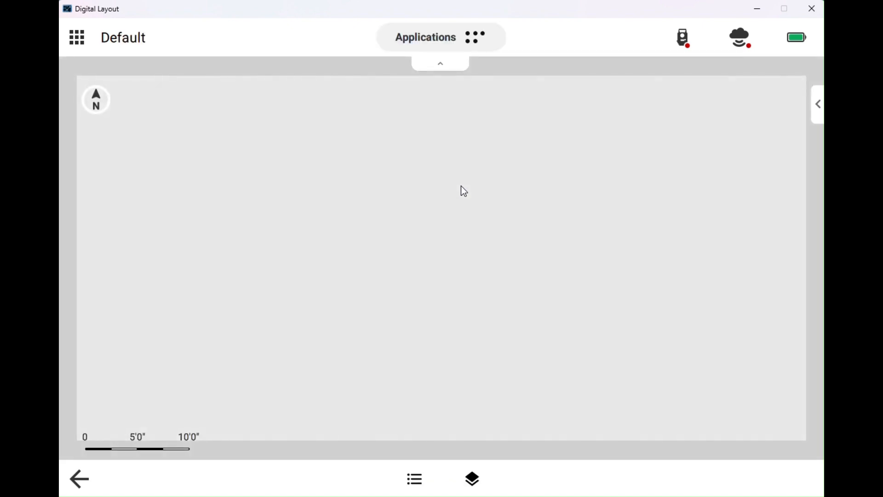
pyautogui.click(475, 40)
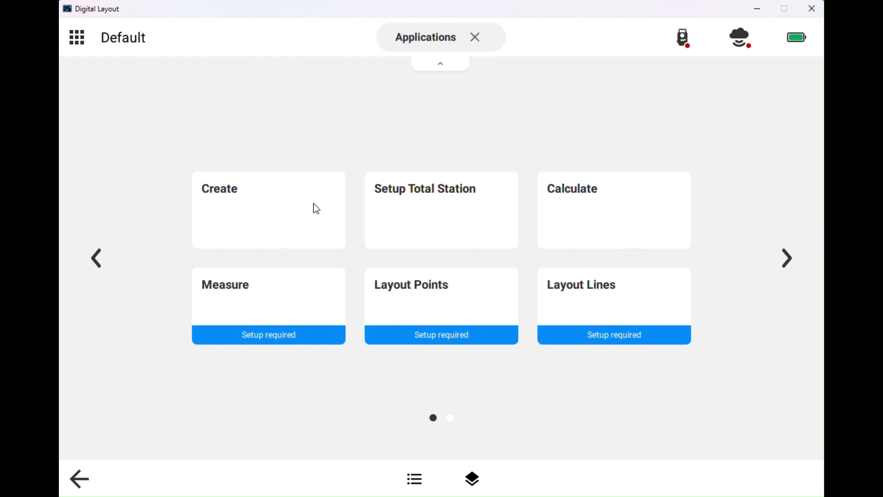
pyautogui.click(295, 207)
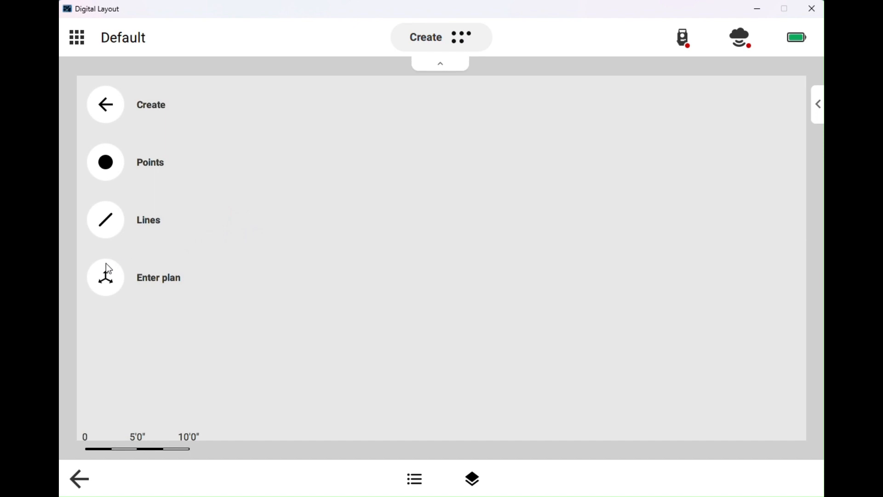
pyautogui.click(108, 282)
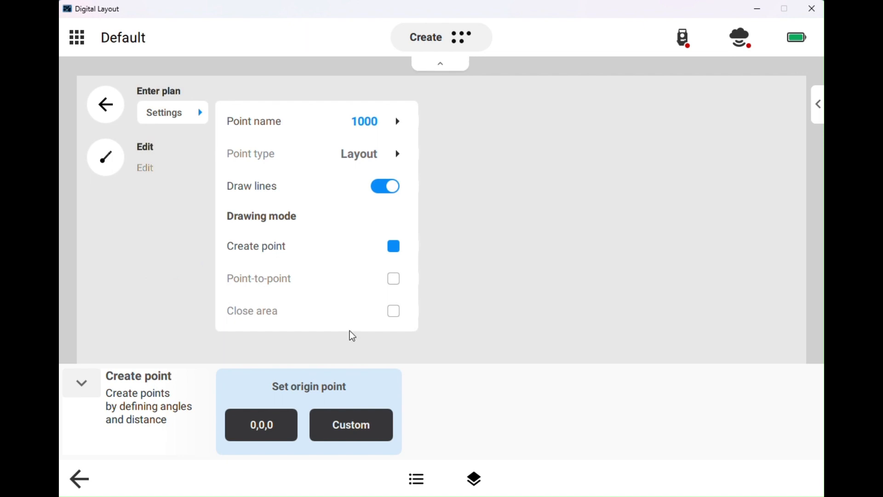
pyautogui.click(279, 419)
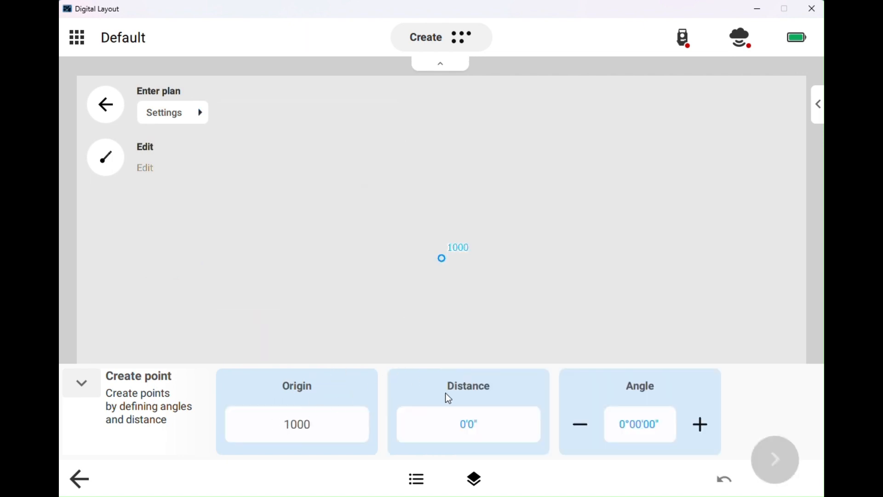
# Step: Create a plan point 10'0" from the origin at an angle of 0°
pyautogui.scroll(-2, 479, 292)
pyautogui.moveTo(502, 299); pyautogui.dragTo(401, 247)
pyautogui.click(503, 425)
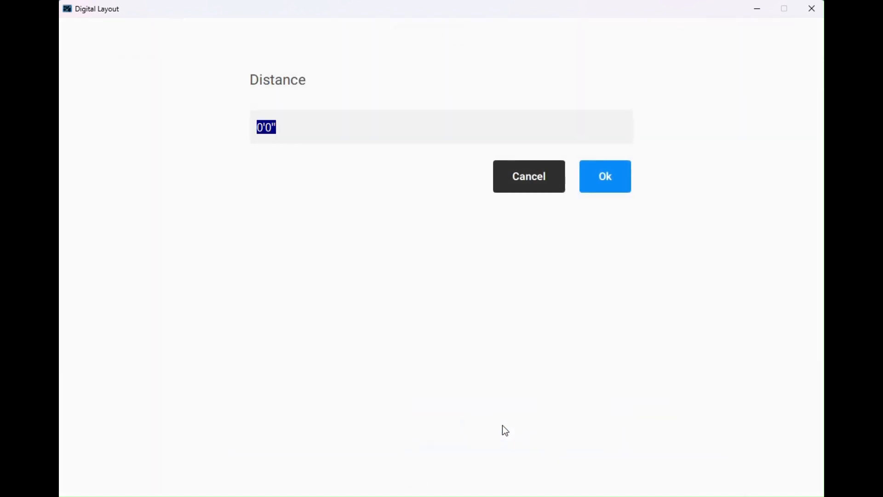
pyautogui.write('10')
pyautogui.press('Return')
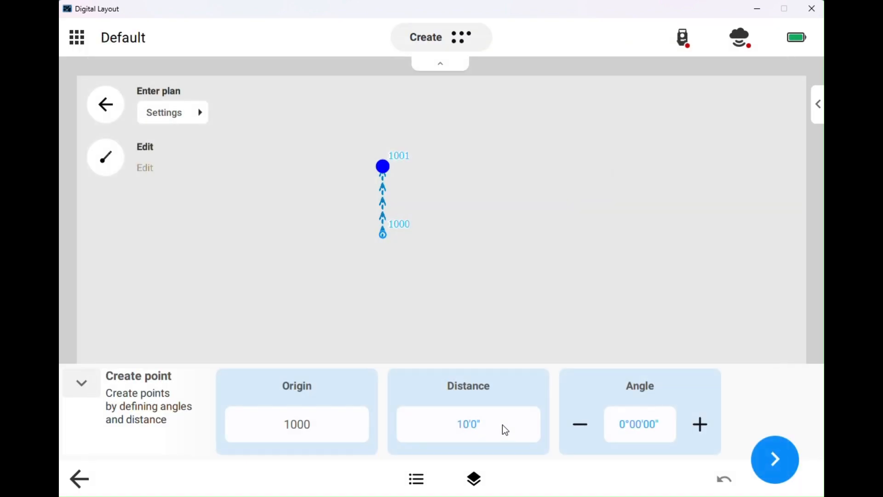
pyautogui.click(784, 443)
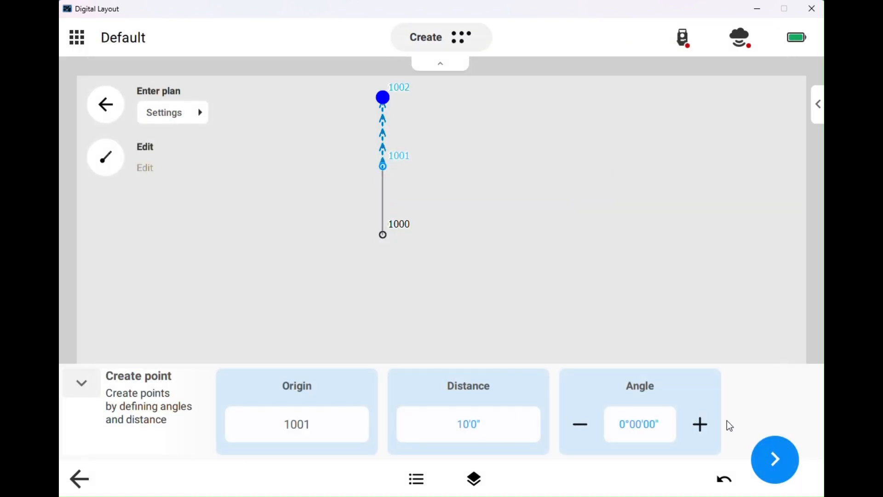
# Step: Add two consecutive plan points at 90°, the first at a distance of 10'0" and the second at 5'5"
pyautogui.click(703, 426)
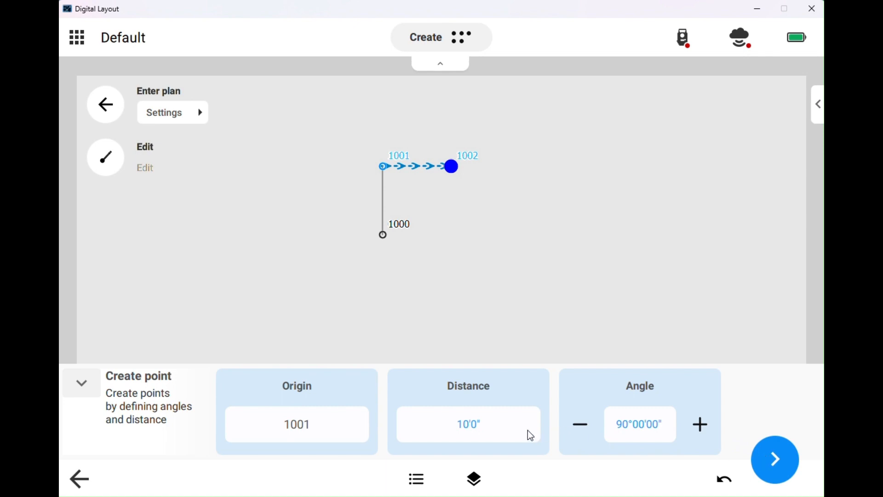
pyautogui.click(782, 462)
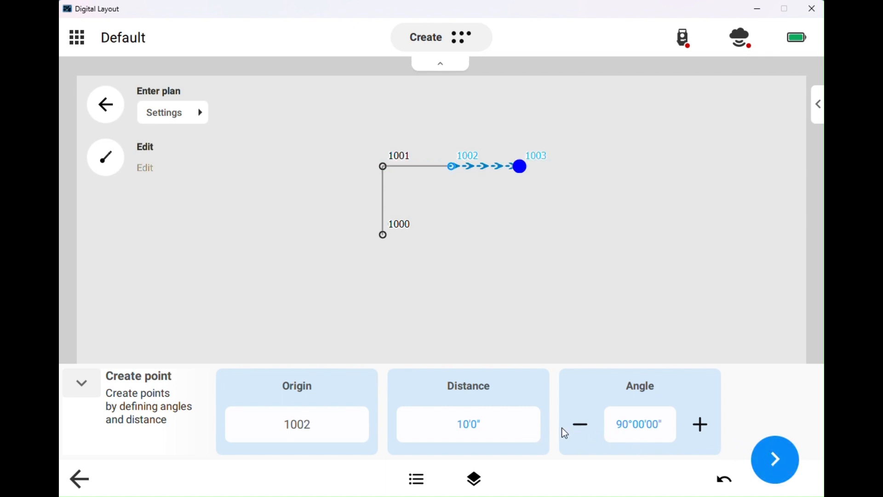
pyautogui.click(485, 425)
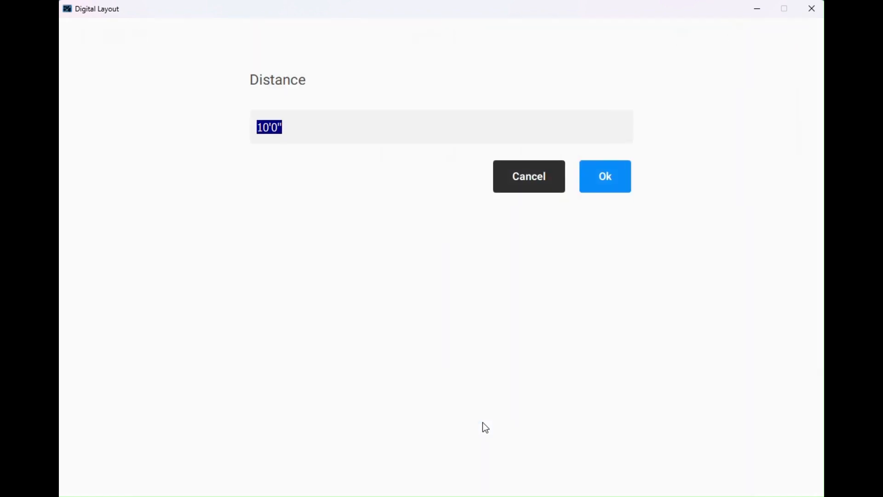
pyautogui.write('5\'5"')
pyautogui.click(618, 184)
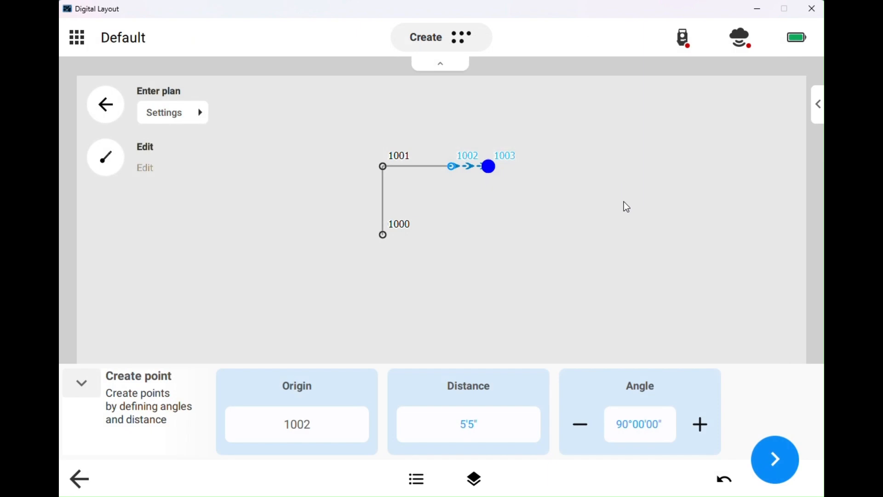
pyautogui.click(772, 456)
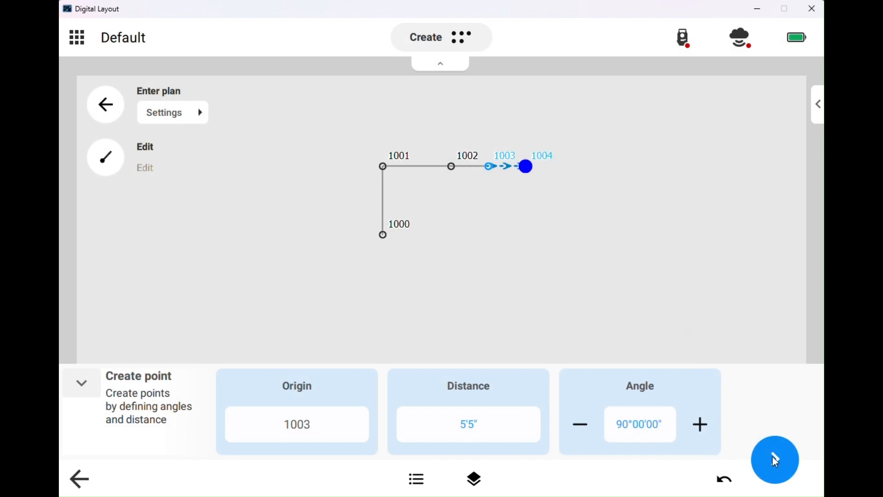
# Step: Add a plan point 10'0" from the upper-right corner at an angle of 180°
pyautogui.click(702, 424)
pyautogui.click(702, 424)
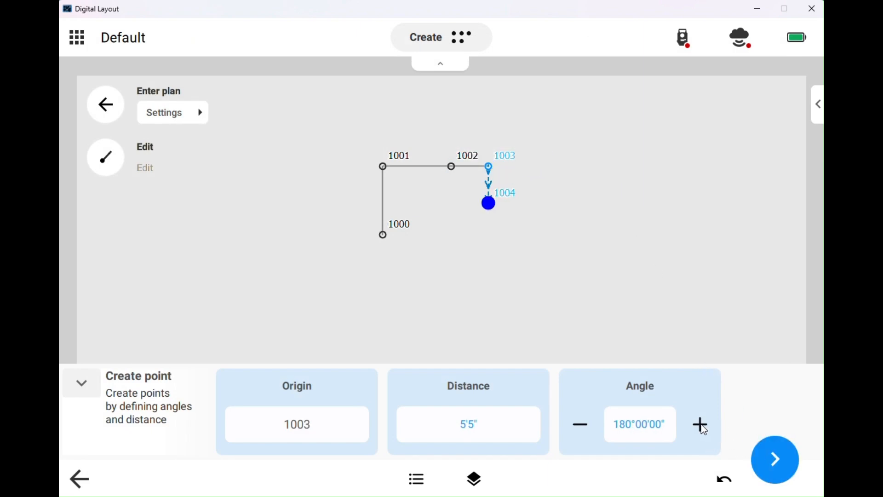
pyautogui.click(483, 426)
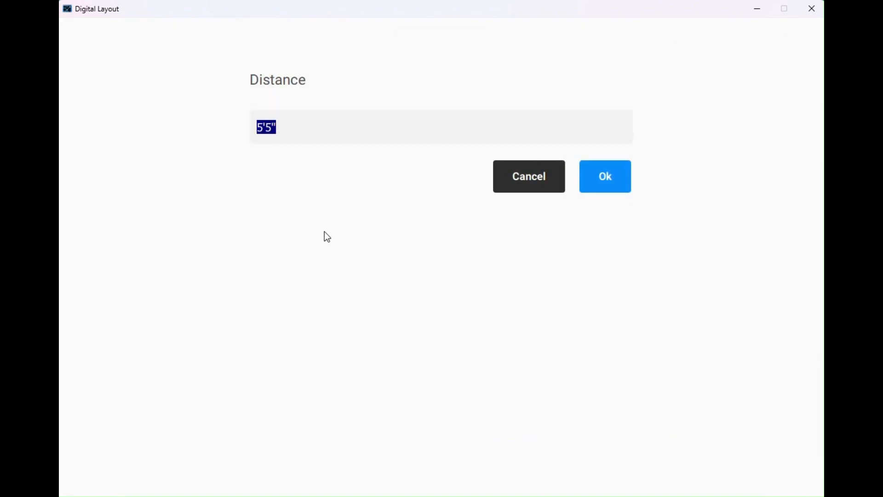
pyautogui.write('10')
pyautogui.press('Return')
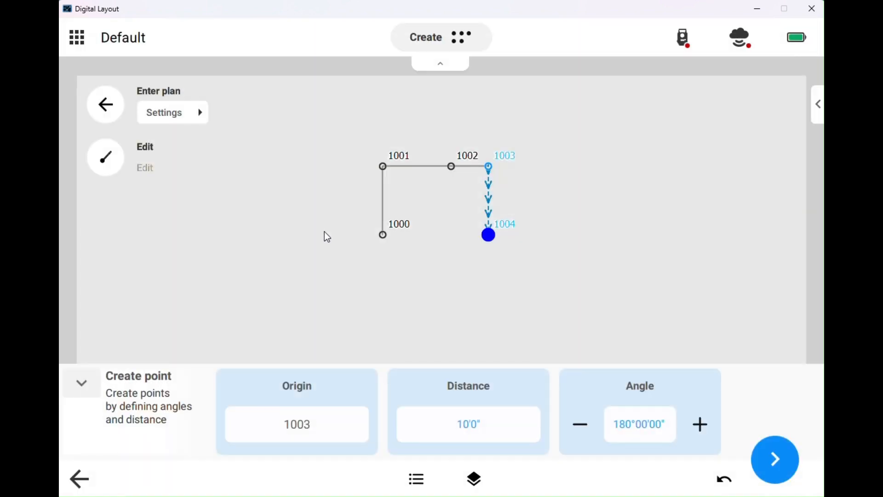
pyautogui.click(770, 458)
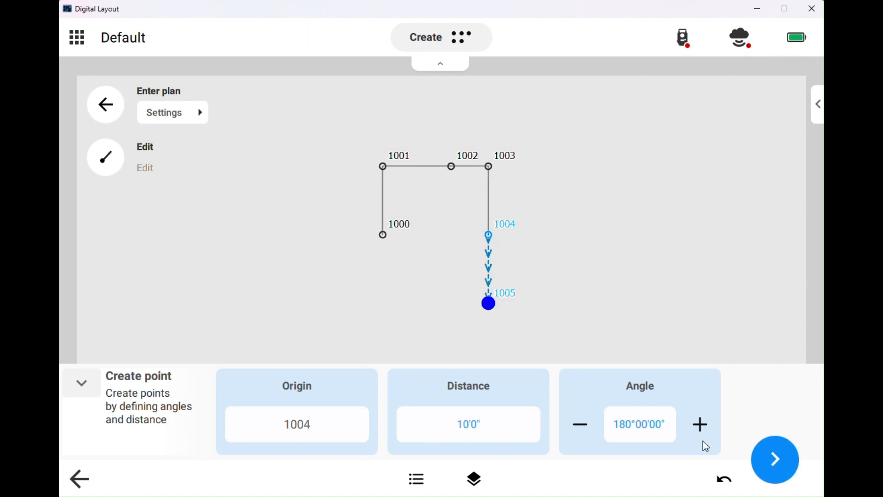
# Step: Add a plan point 2'0" from the lower-right corner at an angle of 270°
pyautogui.click(592, 430)
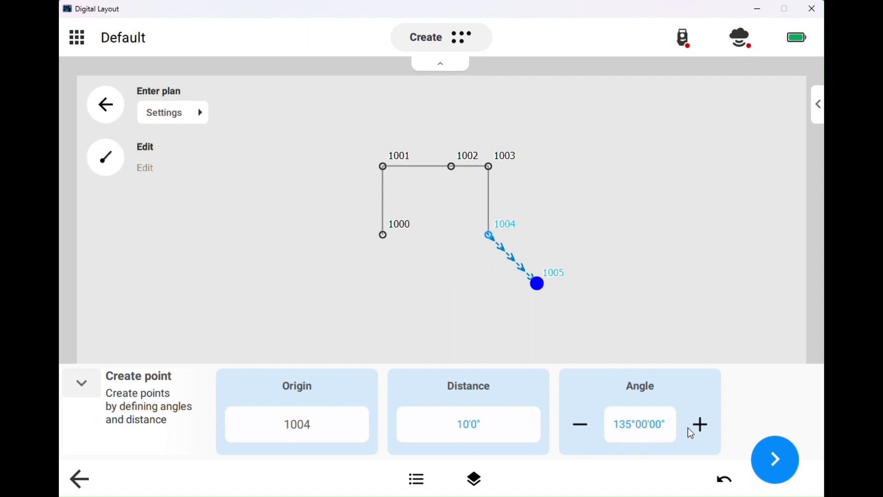
pyautogui.click(700, 424)
pyautogui.click(700, 424)
pyautogui.click(701, 424)
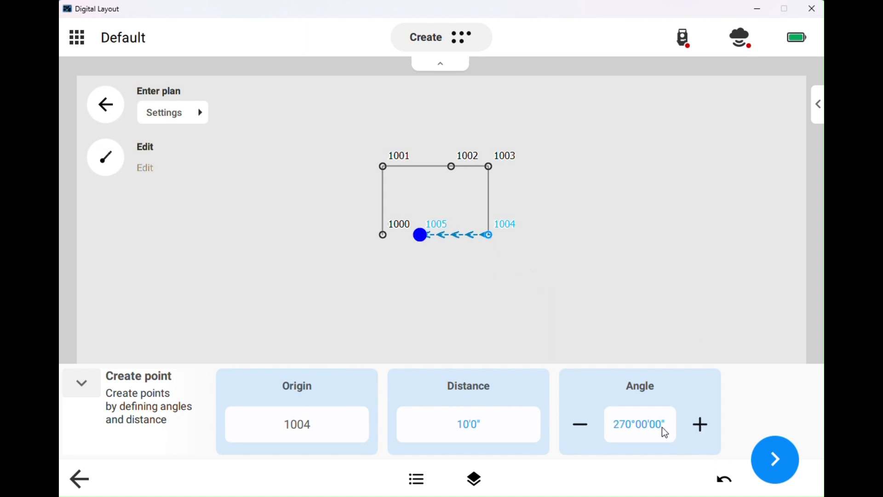
pyautogui.click(468, 422)
pyautogui.write('2')
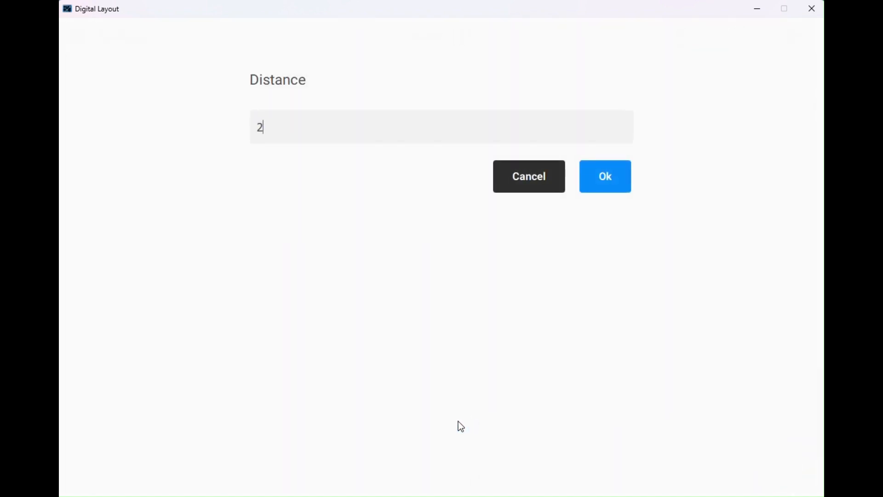
pyautogui.click(611, 172)
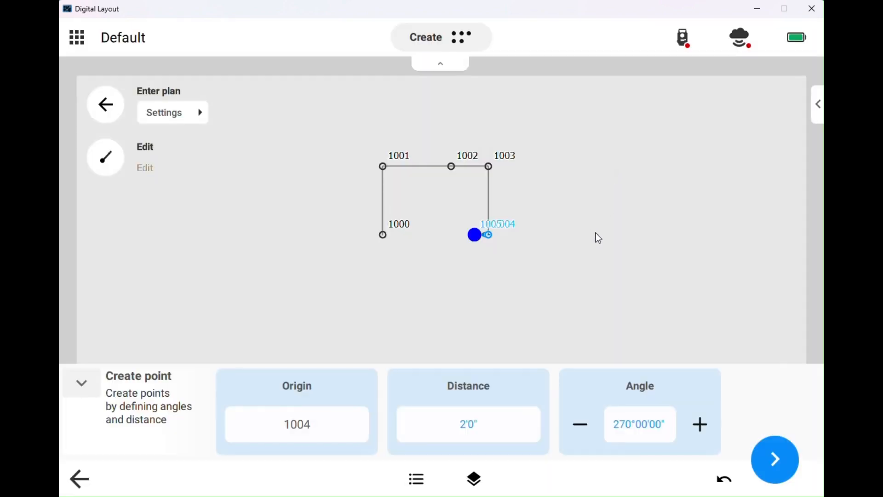
pyautogui.scroll(2, 593, 235)
pyautogui.scroll(2, 511, 239)
pyautogui.scroll(1, 516, 242)
pyautogui.moveTo(518, 245); pyautogui.dragTo(598, 257)
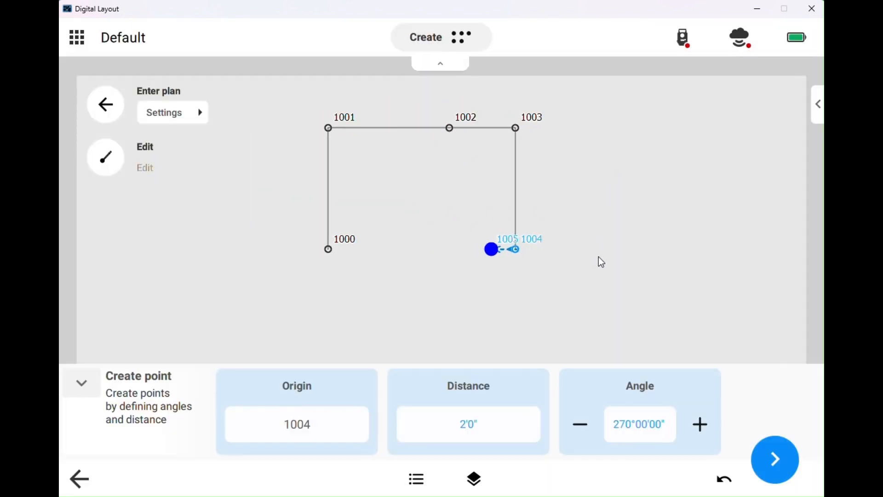
pyautogui.click(794, 467)
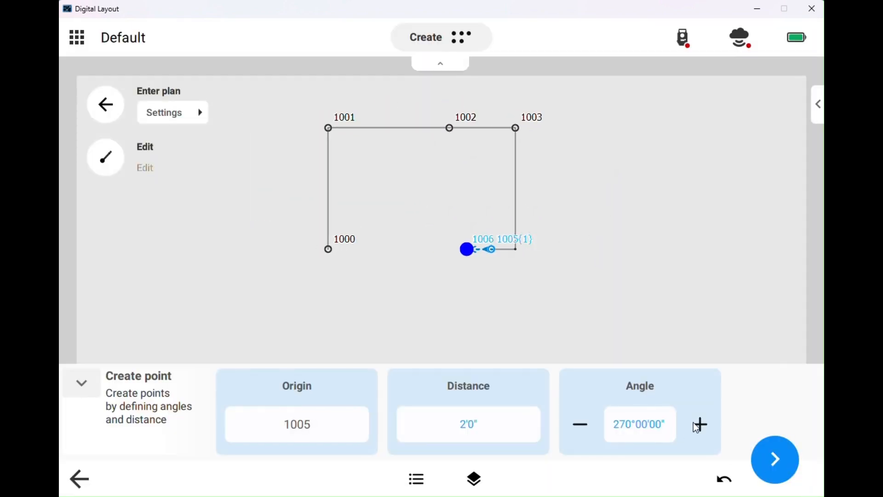
# Step: Start the jog in the lower edge with a plan point 2'0" from the last one at 0°
pyautogui.click(699, 424)
pyautogui.click(700, 424)
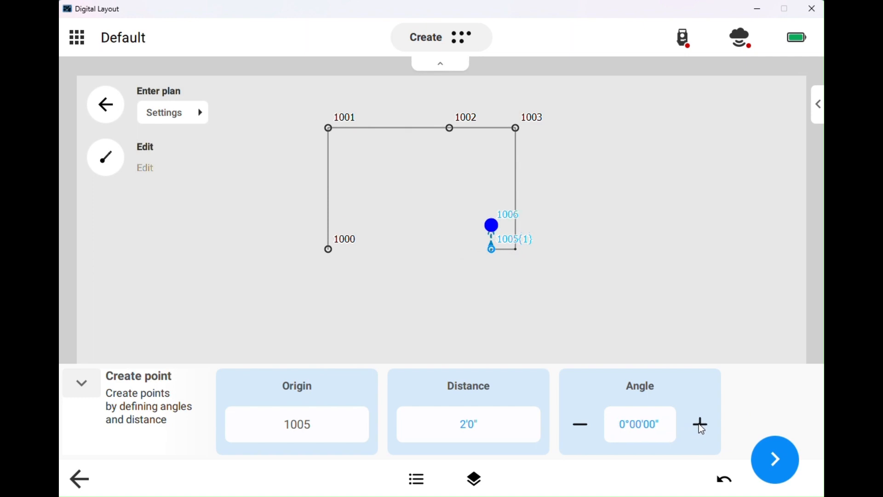
pyautogui.click(767, 462)
# Step: Add the top edge of the jog with a plan point at 2'0" and 270°
pyautogui.click(585, 420)
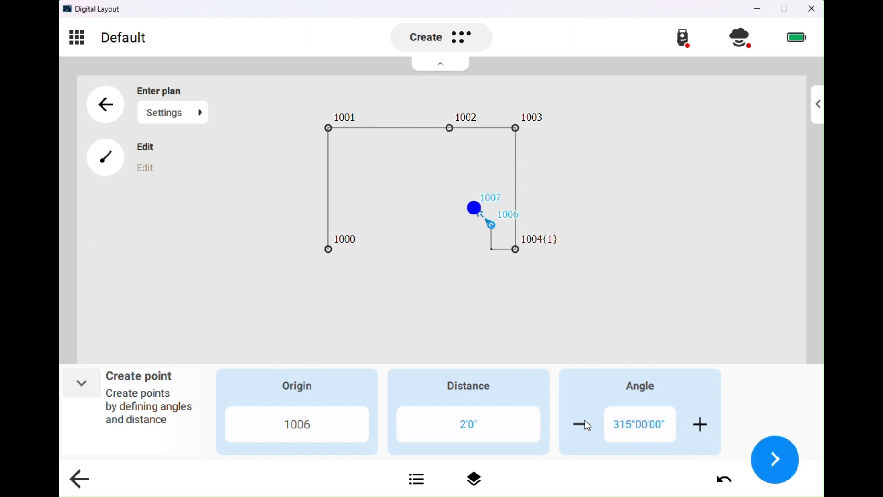
pyautogui.click(585, 421)
pyautogui.click(584, 421)
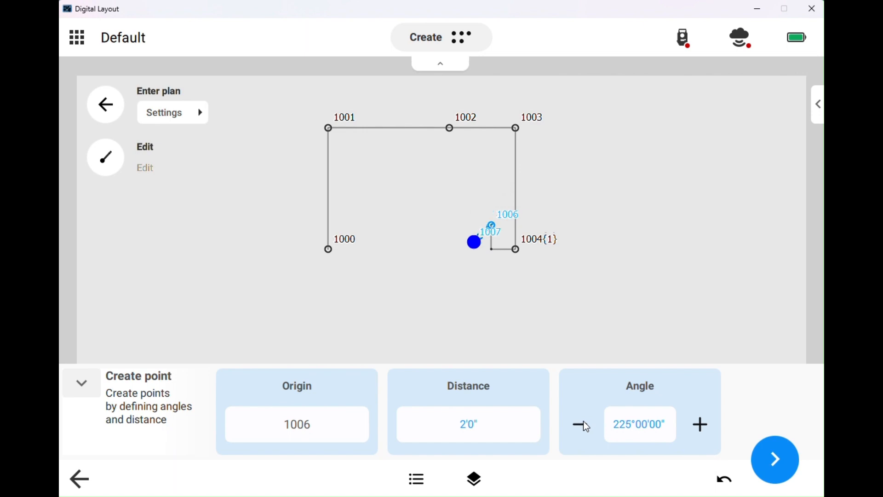
pyautogui.click(698, 431)
pyautogui.click(780, 461)
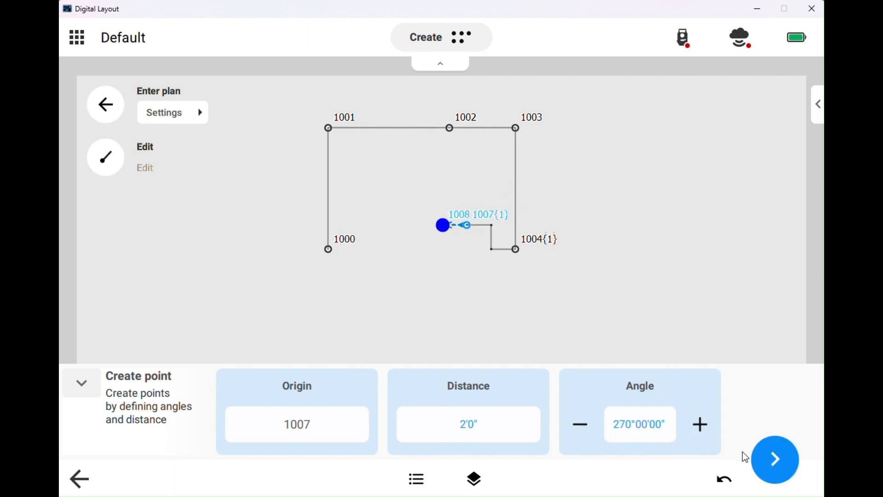
# Step: Bring the jog back down to the lower edge with a plan point at 2'0" and 180°
pyautogui.click(706, 430)
pyautogui.click(585, 426)
pyautogui.click(587, 428)
pyautogui.click(586, 427)
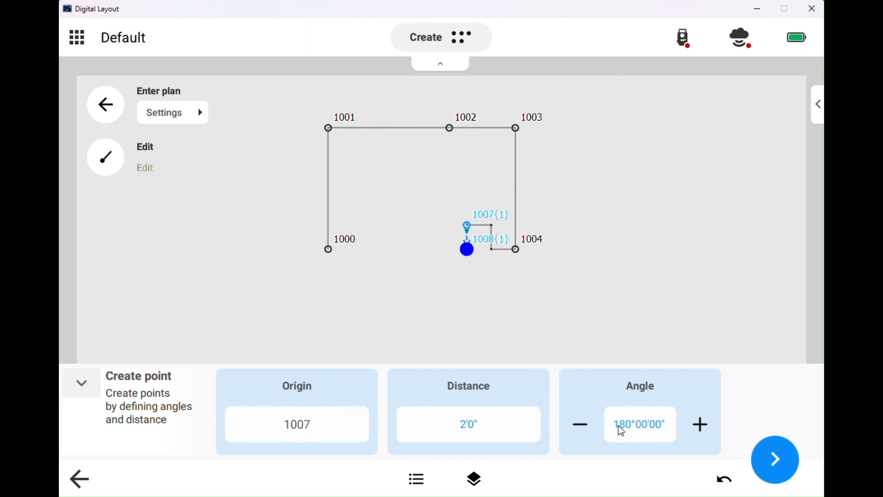
pyautogui.click(793, 465)
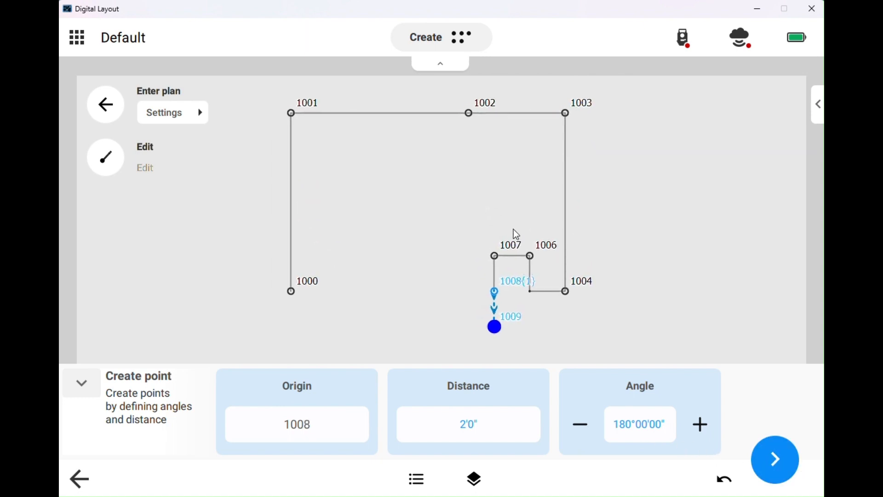
# Step: Close the outline from the jog's lower-left corner with a distance of 11'5" at 270°, closing out on the existing start point
pyautogui.click(694, 426)
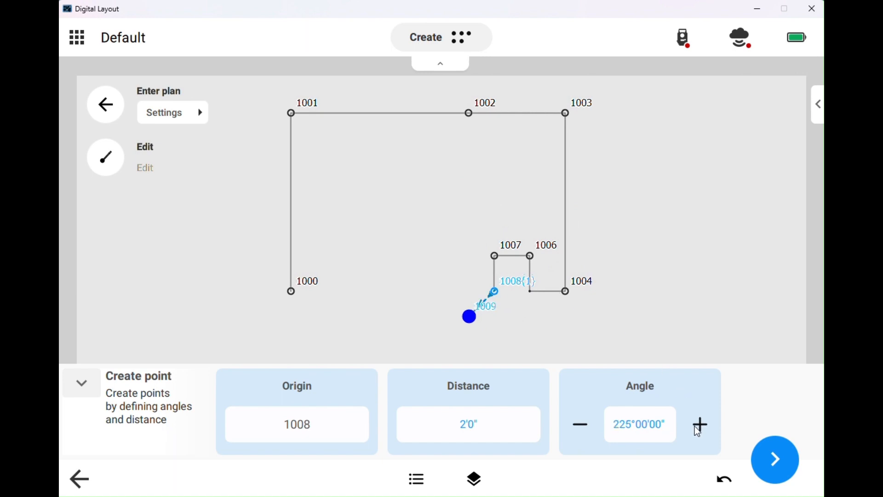
pyautogui.click(695, 426)
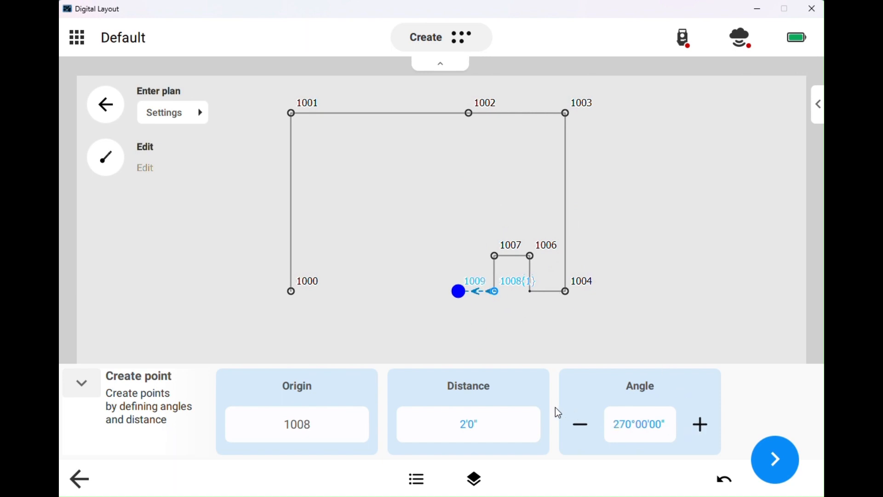
pyautogui.click(479, 434)
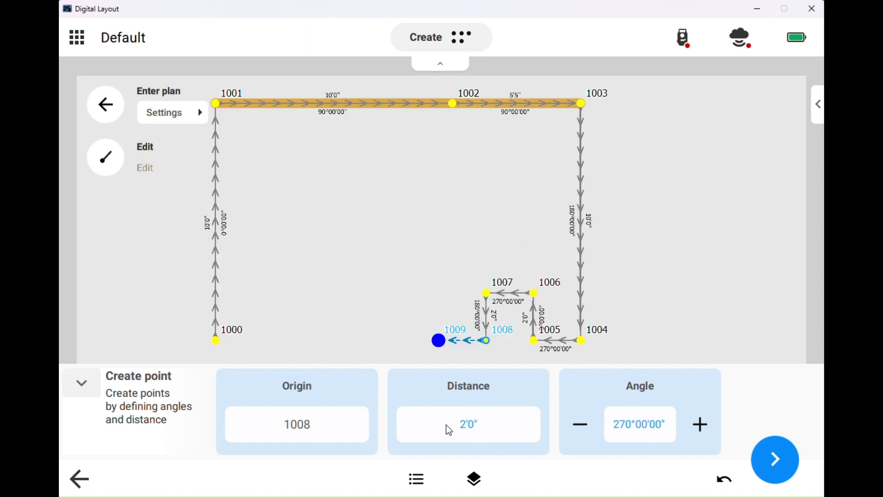
pyautogui.write('11')
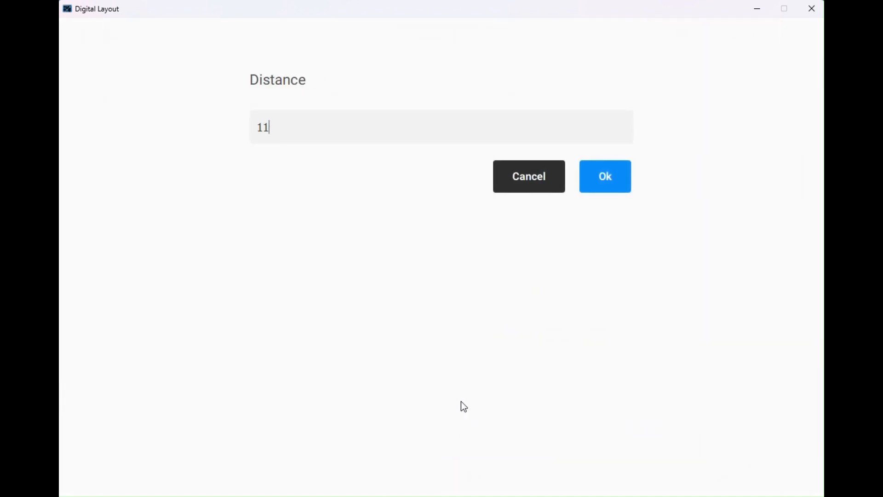
pyautogui.write('\'5"')
pyautogui.press('Return')
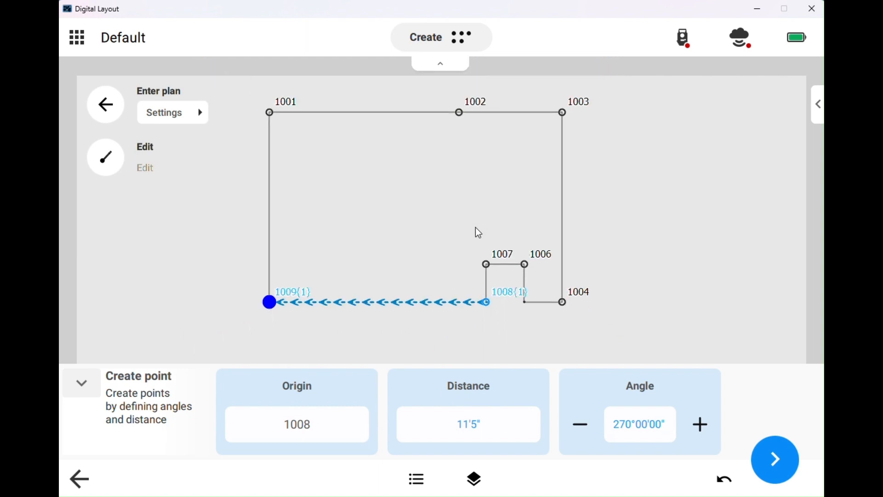
pyautogui.click(775, 461)
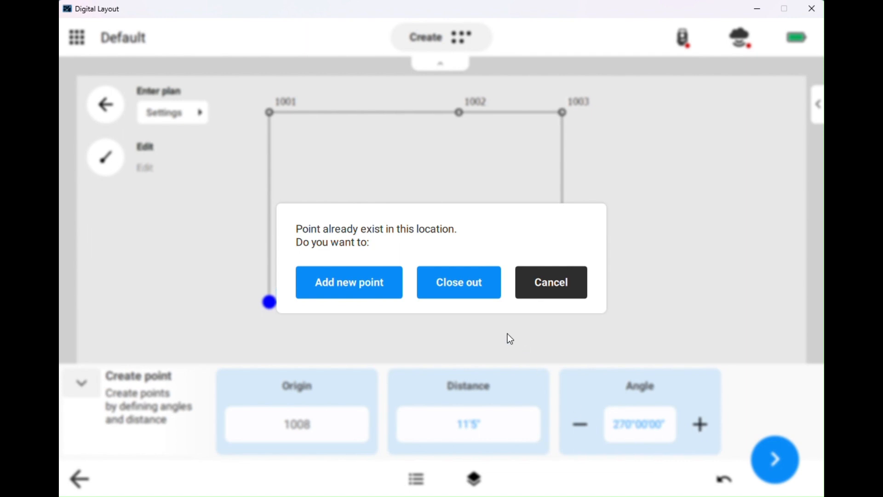
pyautogui.click(473, 284)
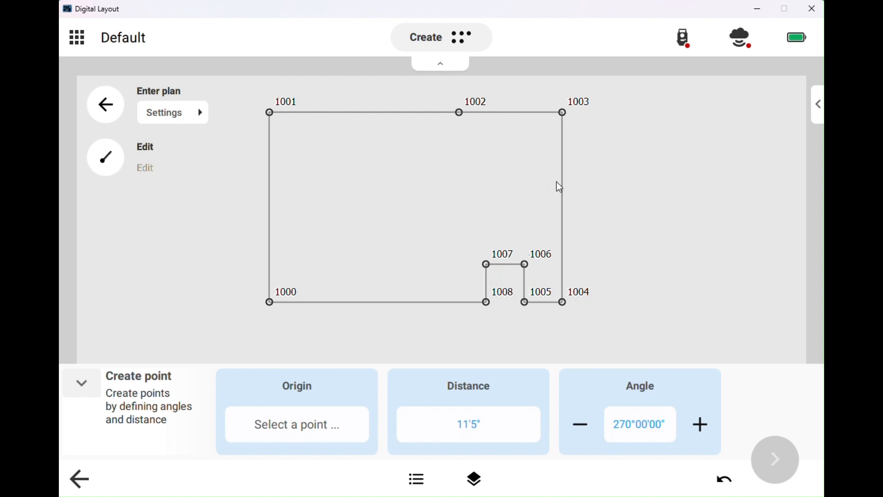
# Step: Leave point creation and select the right and lower walls of the finished outline to check their lengths and angles
pyautogui.scroll(-3, 557, 181)
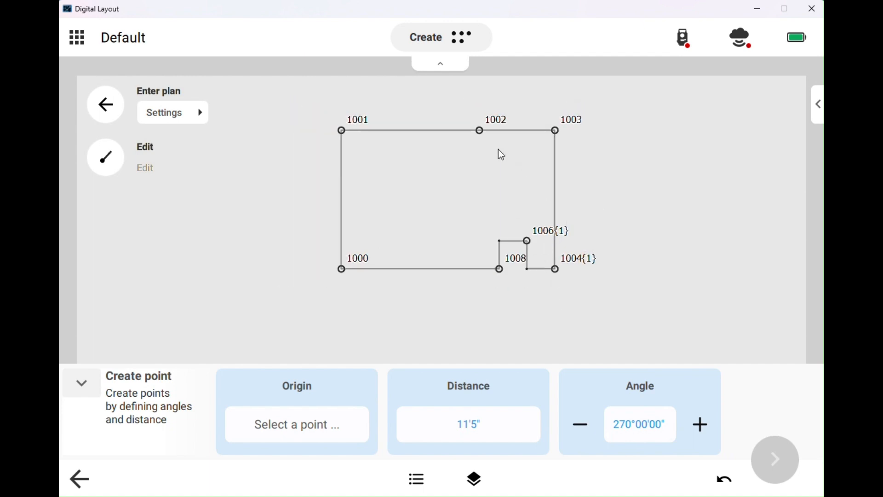
pyautogui.moveTo(497, 152)
pyautogui.mouseDown()
pyautogui.moveTo(491, 177)
pyautogui.moveTo(448, 224)
pyautogui.mouseUp()
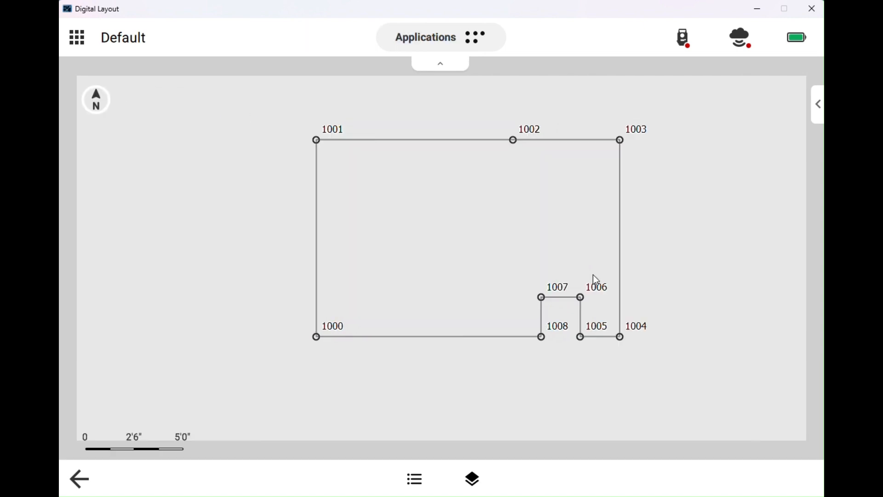
pyautogui.moveTo(578, 293); pyautogui.dragTo(549, 302)
pyautogui.scroll(1, 551, 287)
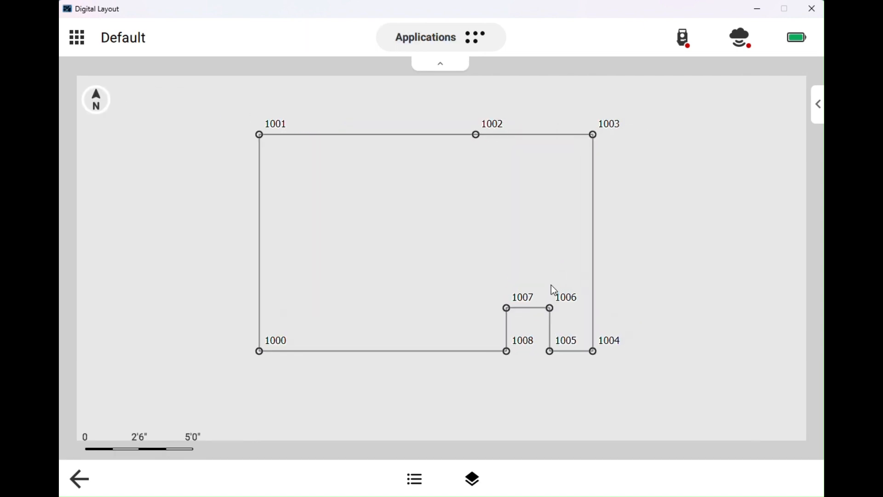
pyautogui.click(596, 281)
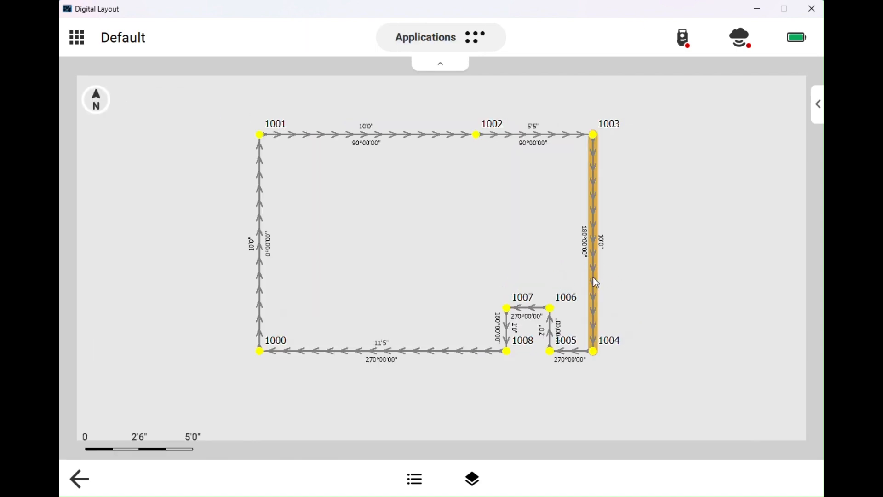
pyautogui.click(427, 349)
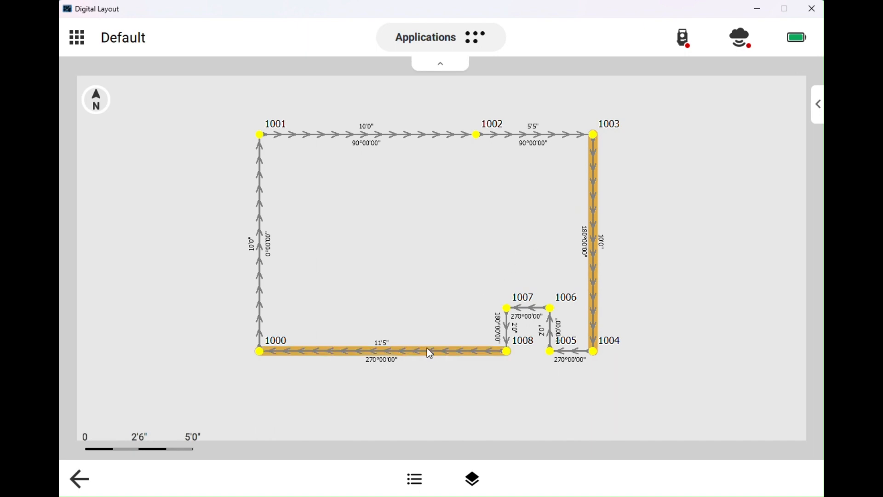
pyautogui.click(593, 274)
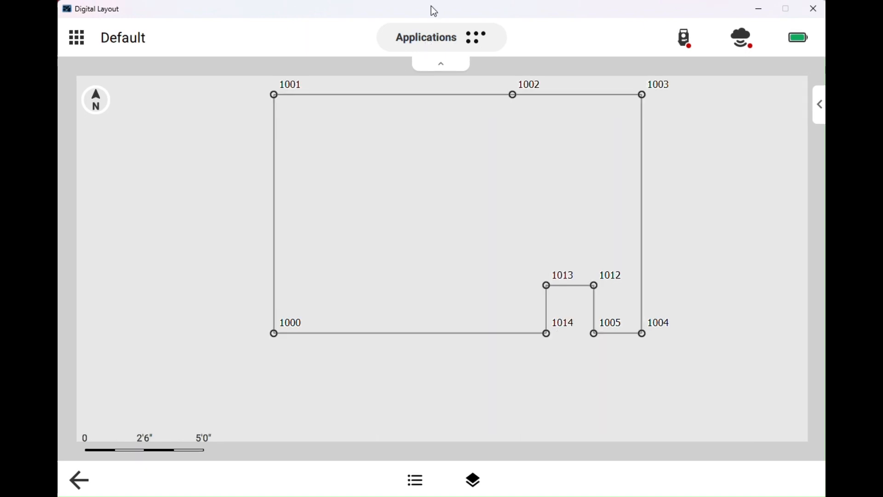
# Step: Open the Create application's plan entry and switch to editing the existing plan
pyautogui.click(433, 43)
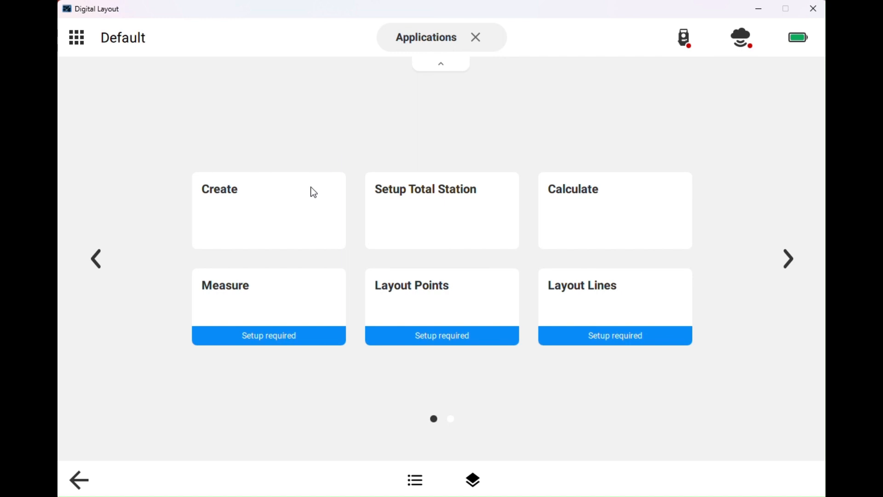
pyautogui.click(314, 192)
pyautogui.click(101, 277)
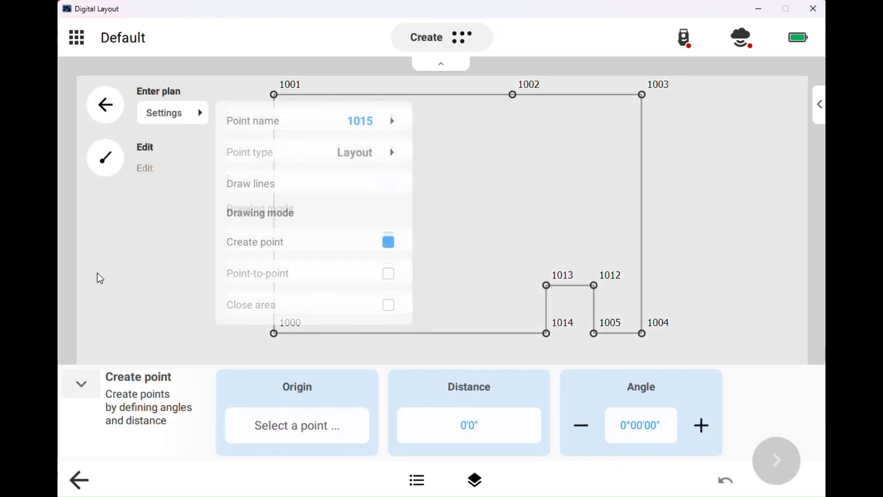
pyautogui.click(105, 159)
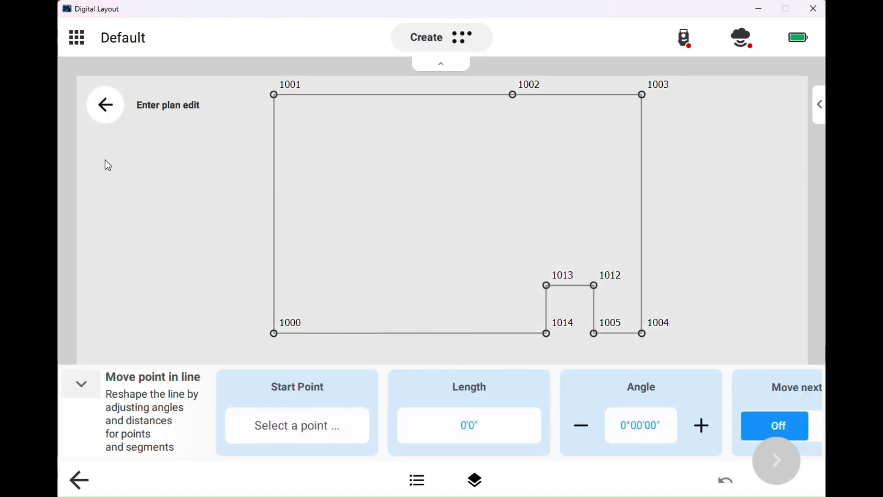
# Step: Set the length of the jog's top edge to 4'0"
pyautogui.click(573, 286)
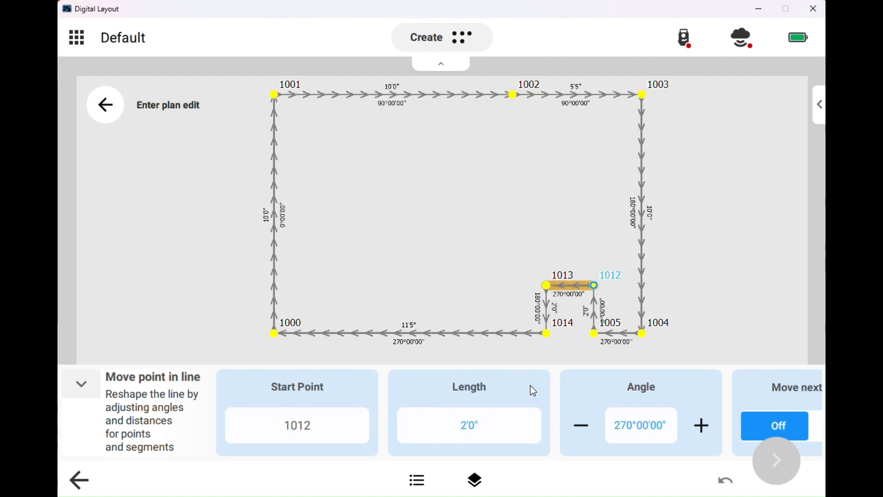
pyautogui.click(494, 424)
pyautogui.write('4')
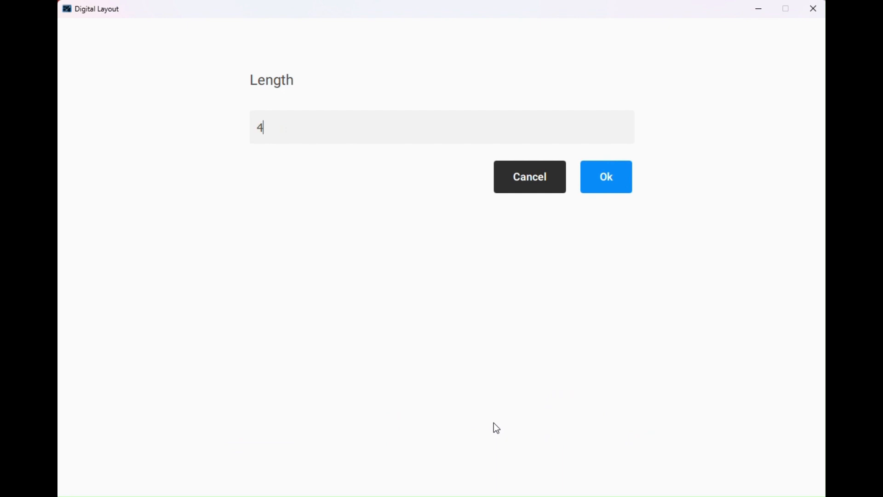
pyautogui.press('Return')
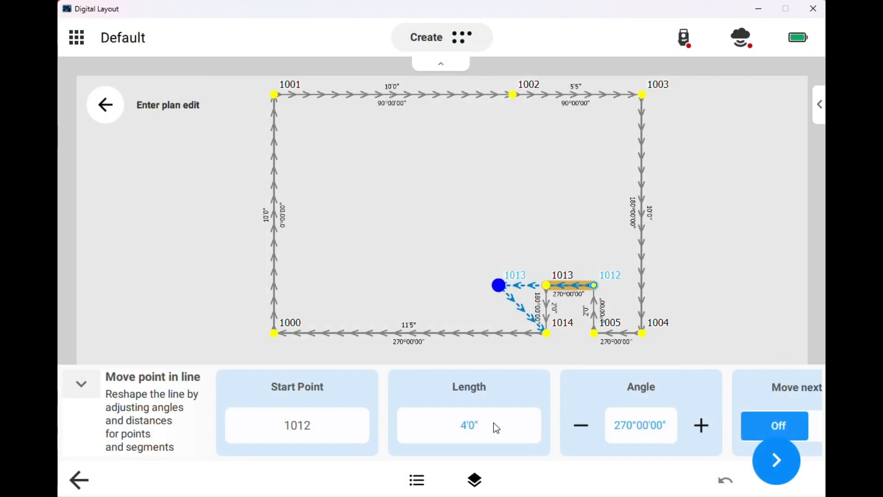
# Step: Turn on Move next points, apply the reshaped jog and leave plan editing
pyautogui.scroll(5, 566, 322)
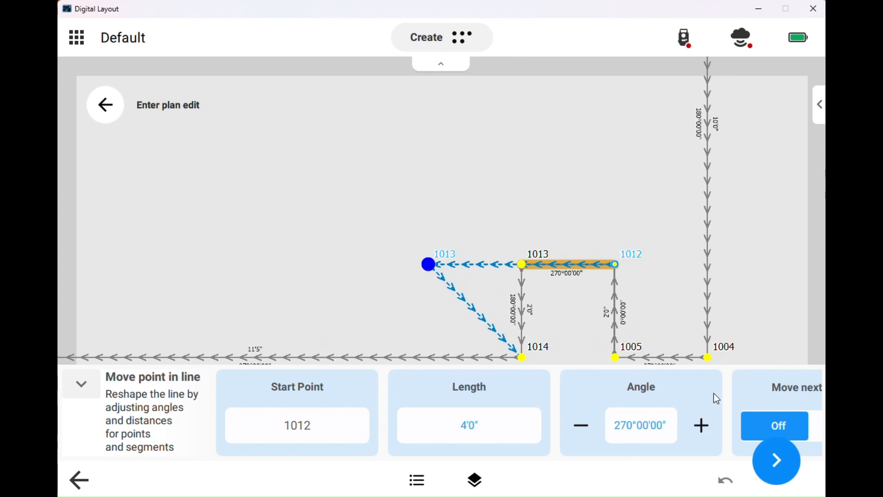
pyautogui.moveTo(724, 390); pyautogui.dragTo(559, 374)
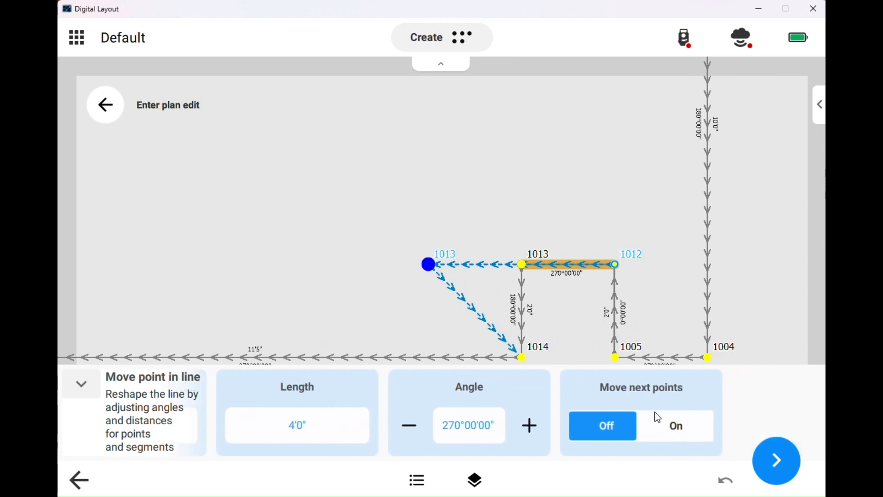
pyautogui.click(666, 423)
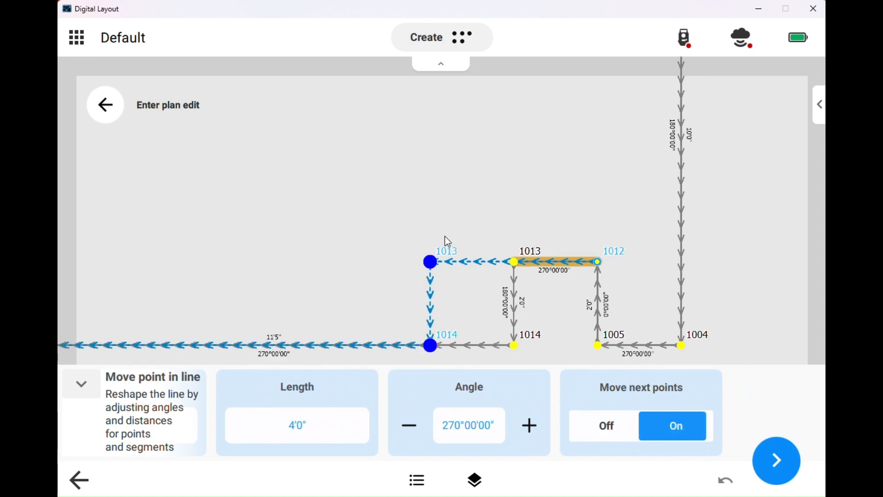
pyautogui.scroll(-1, 437, 235)
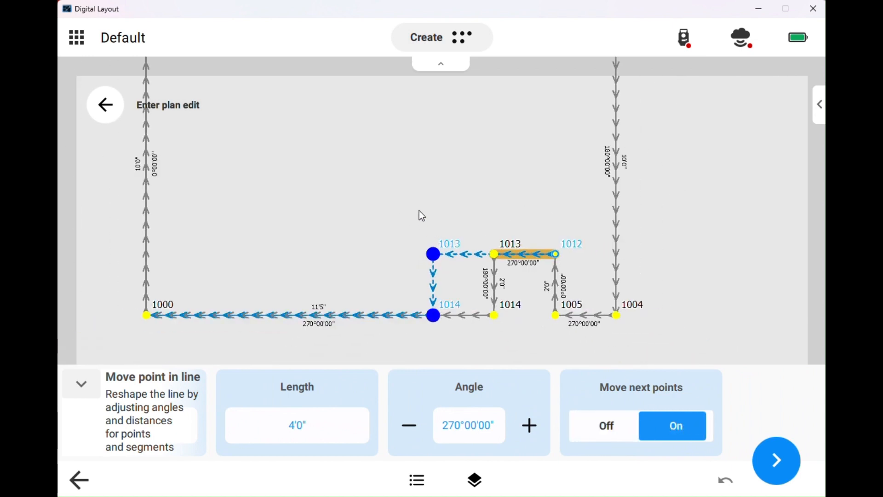
pyautogui.moveTo(419, 211); pyautogui.dragTo(477, 234)
pyautogui.scroll(-2, 469, 233)
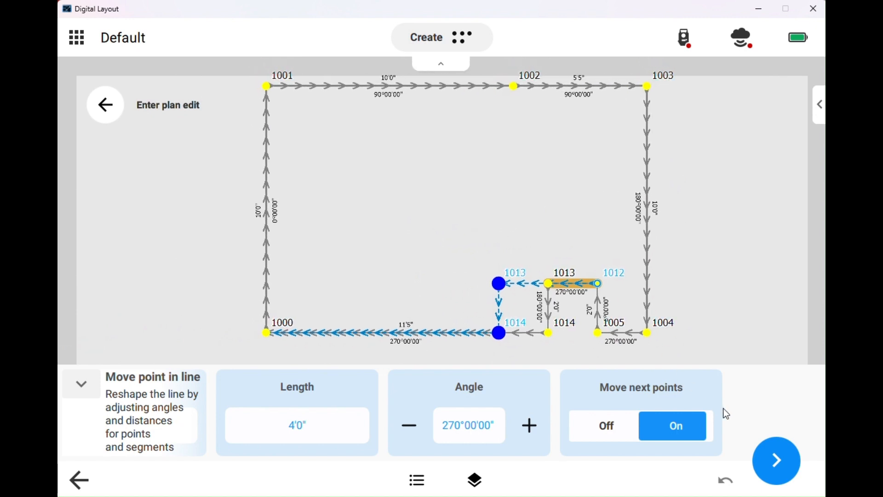
pyautogui.click(777, 460)
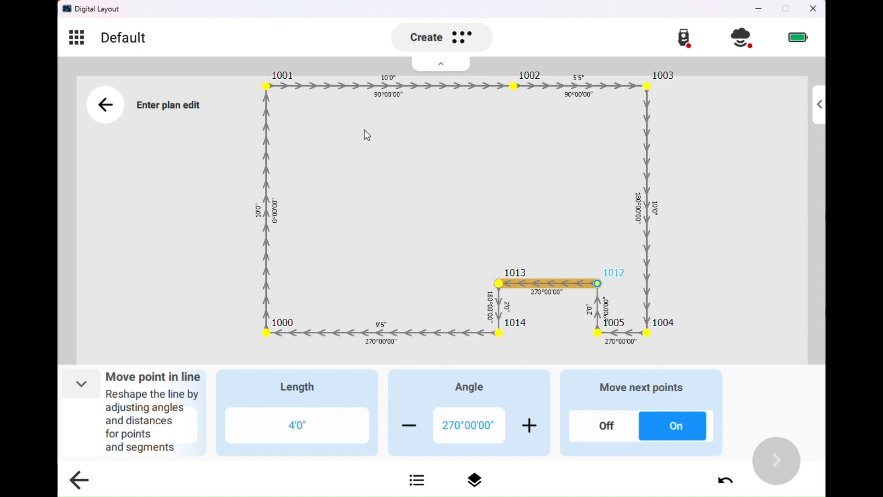
pyautogui.click(81, 478)
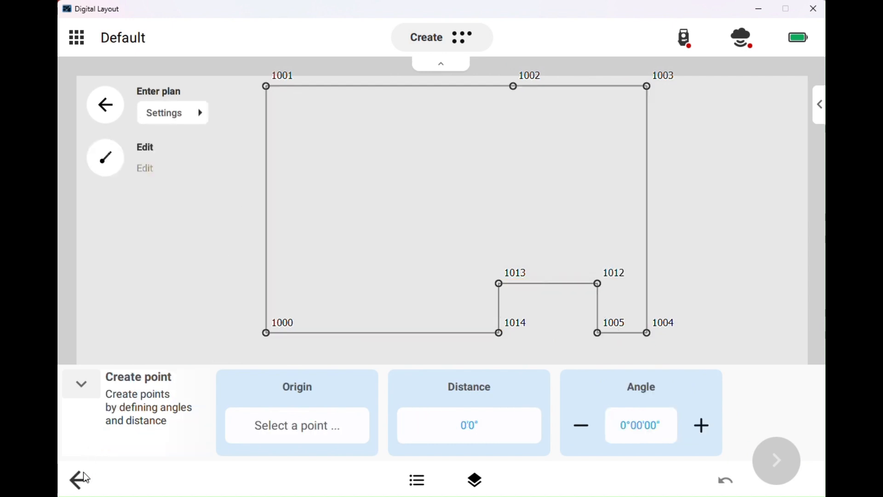
# Step: Turn off Draw lines and set the point type to Control in the plan settings
pyautogui.scroll(-1, 453, 230)
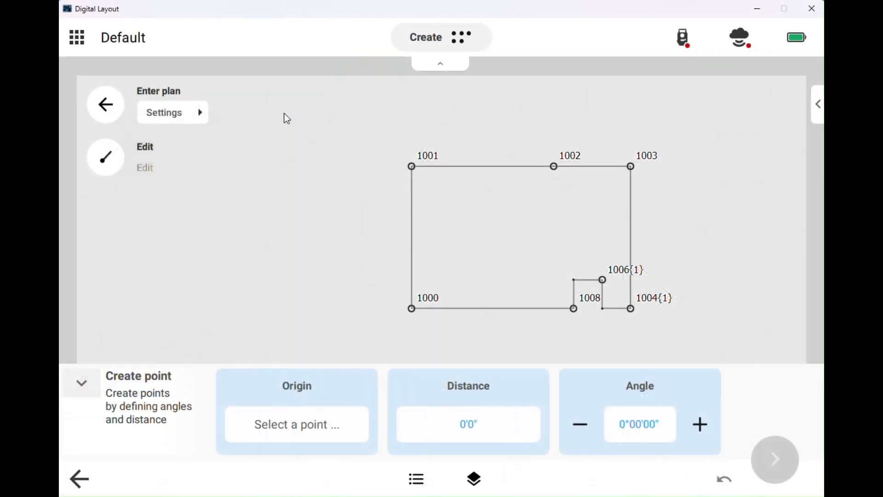
pyautogui.click(148, 116)
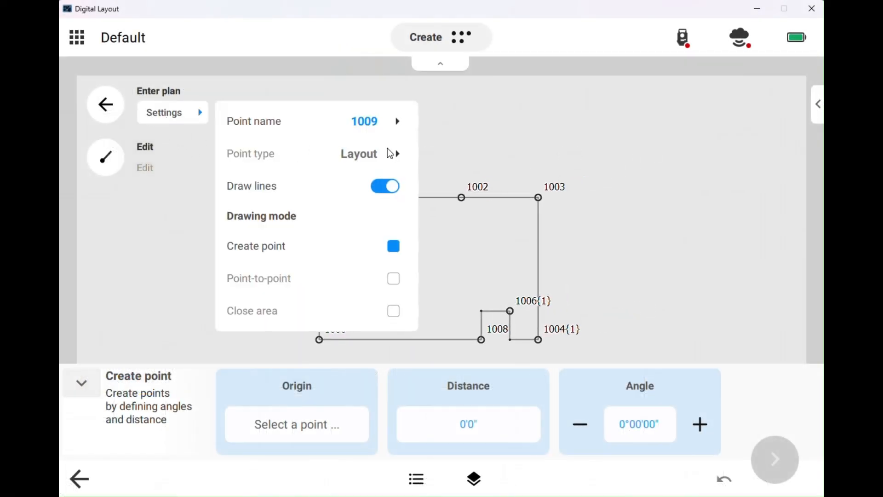
pyautogui.click(392, 187)
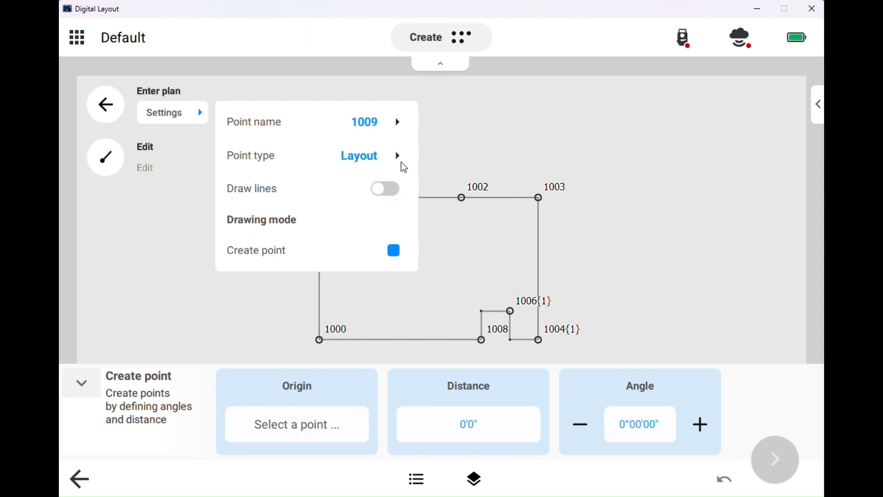
pyautogui.click(401, 157)
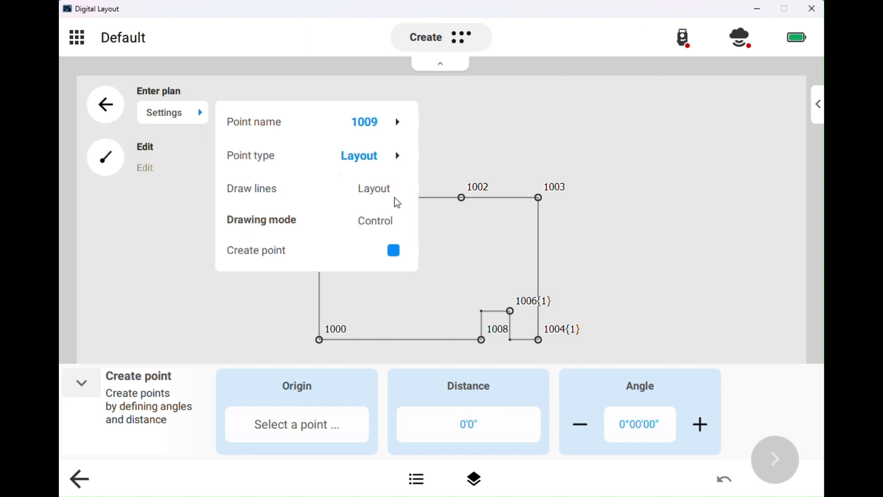
pyautogui.click(391, 223)
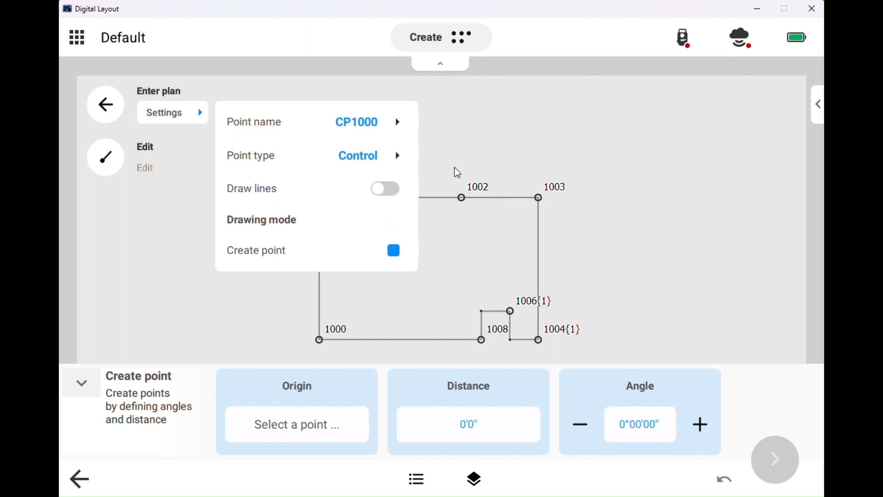
pyautogui.moveTo(455, 168); pyautogui.dragTo(520, 180)
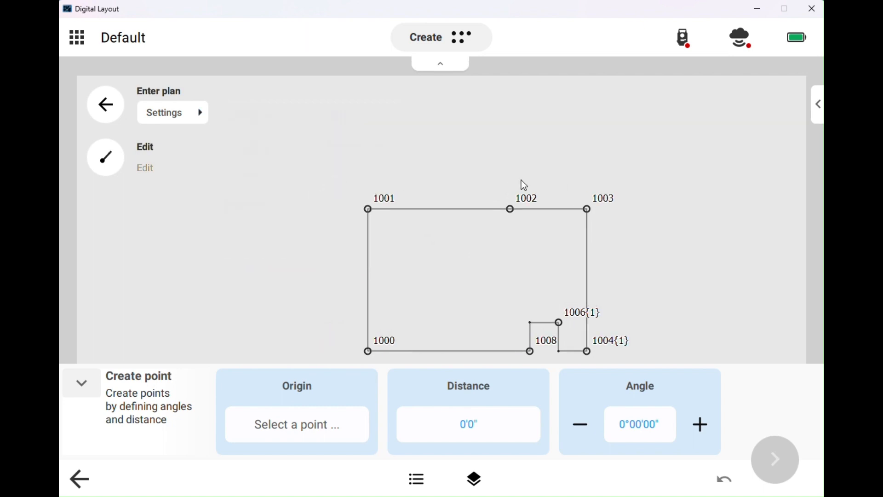
# Step: Add a control point 3'0" from the outline's upper-left corner at 0°
pyautogui.click(370, 207)
pyautogui.click(492, 408)
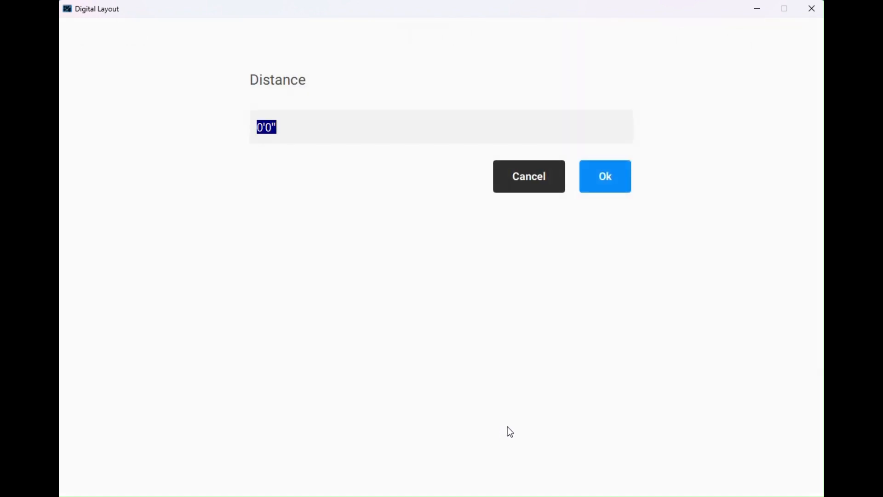
pyautogui.write('3')
pyautogui.click(600, 190)
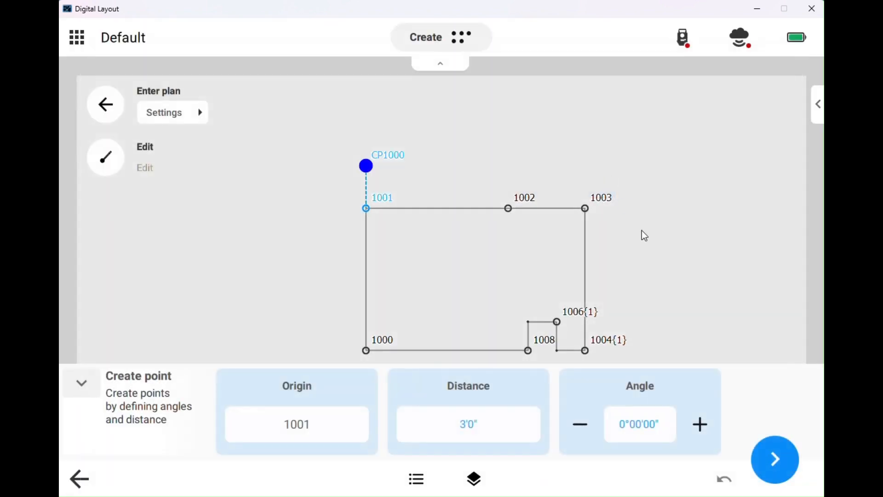
pyautogui.click(778, 482)
# Step: Add a control point 3'0" from the outline's upper-right corner at 0° and leave plan entry
pyautogui.click(586, 209)
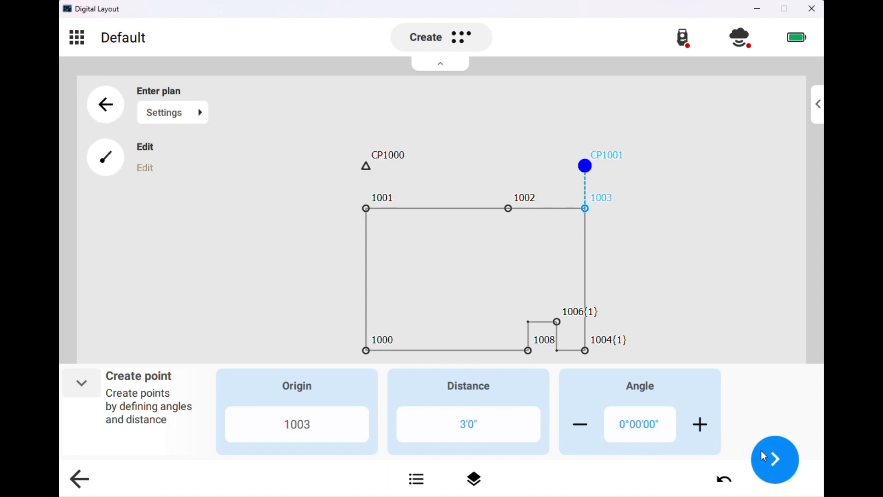
pyautogui.click(773, 460)
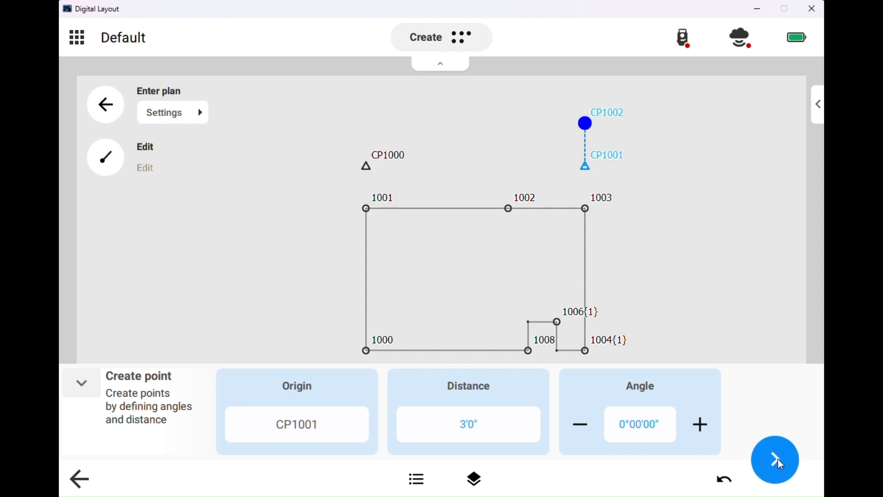
pyautogui.click(585, 275)
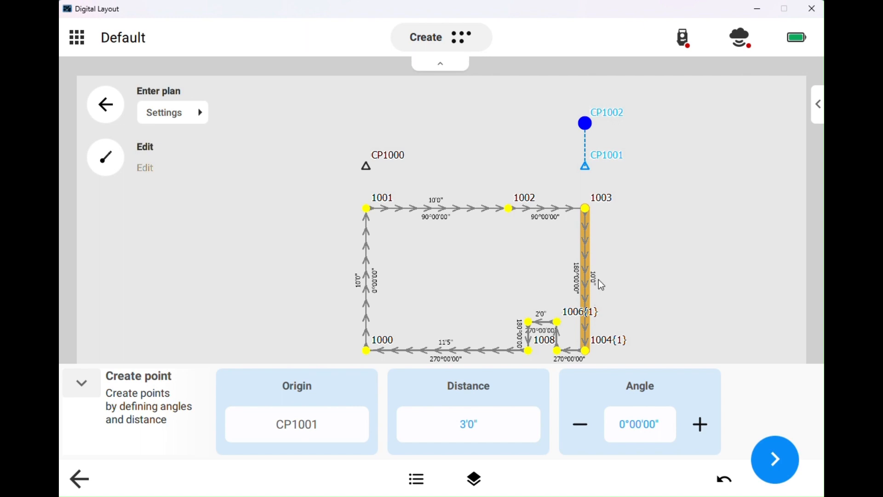
pyautogui.click(587, 279)
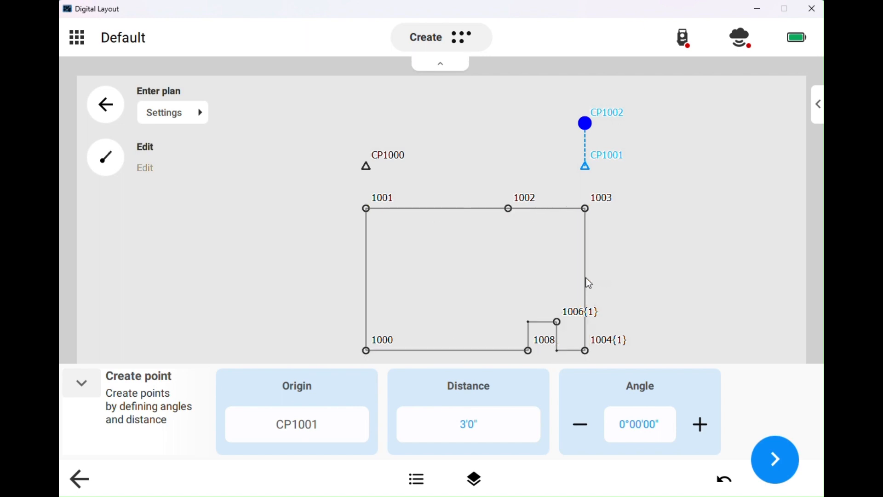
pyautogui.click(106, 105)
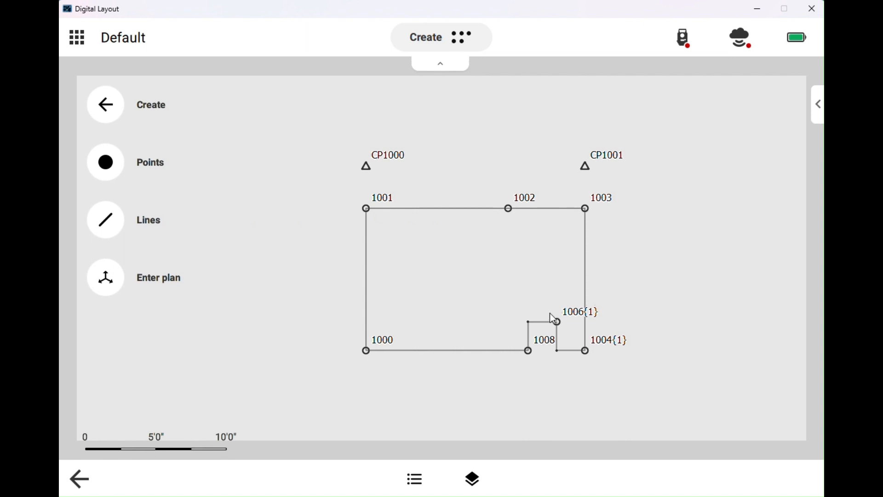
# Step: Calculate the angles, distances and area between points 1001, 1008 and 1002, review the results and clear them
pyautogui.click(453, 40)
pyautogui.click(589, 202)
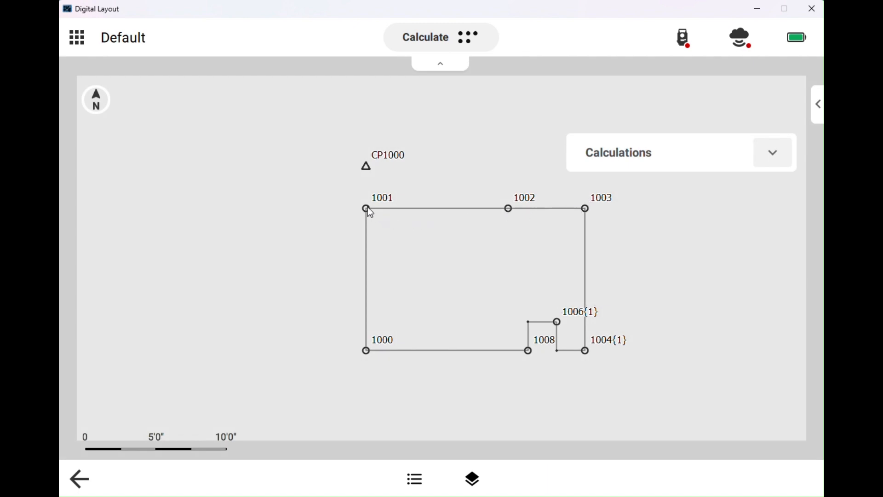
pyautogui.click(526, 348)
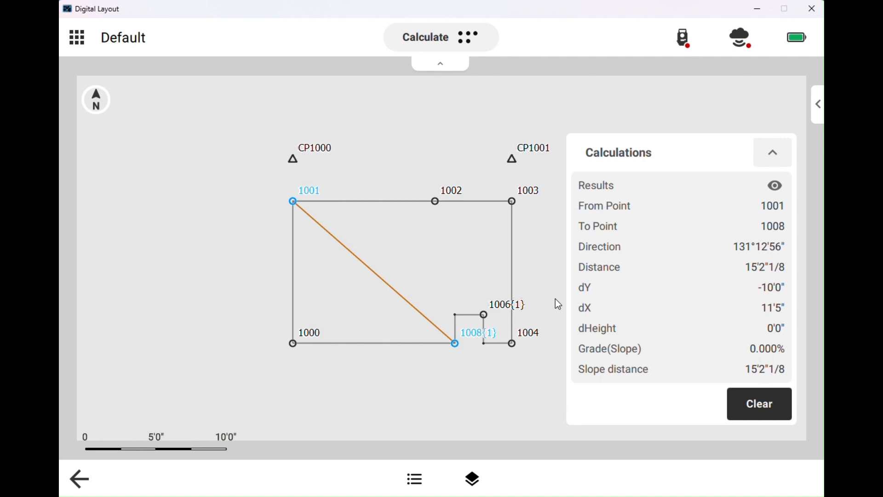
pyautogui.click(441, 201)
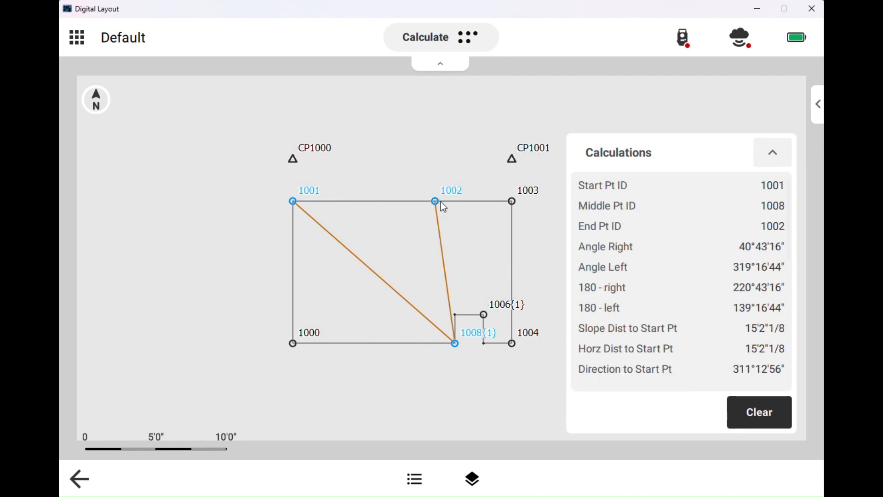
pyautogui.scroll(-5, 628, 276)
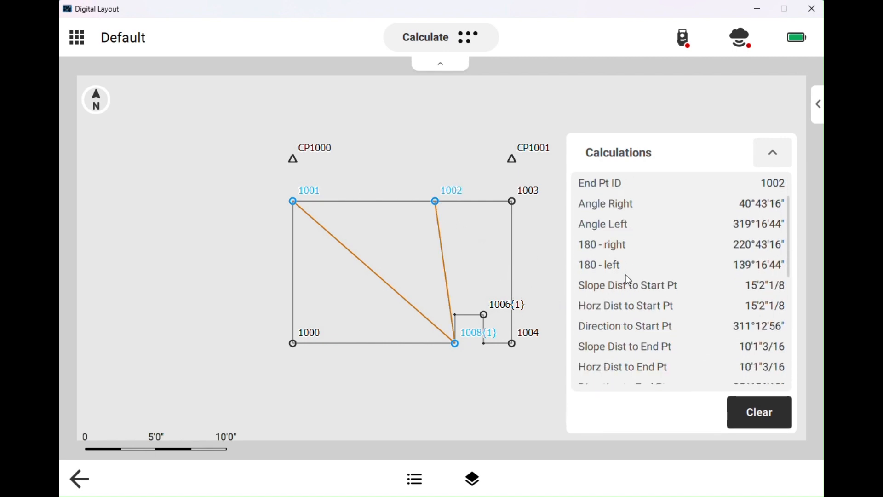
pyautogui.scroll(-2, 627, 277)
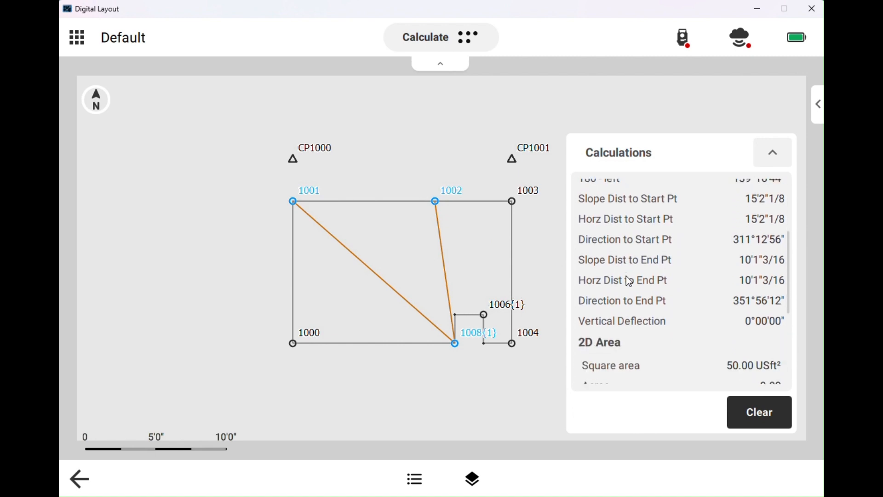
pyautogui.scroll(-3, 626, 276)
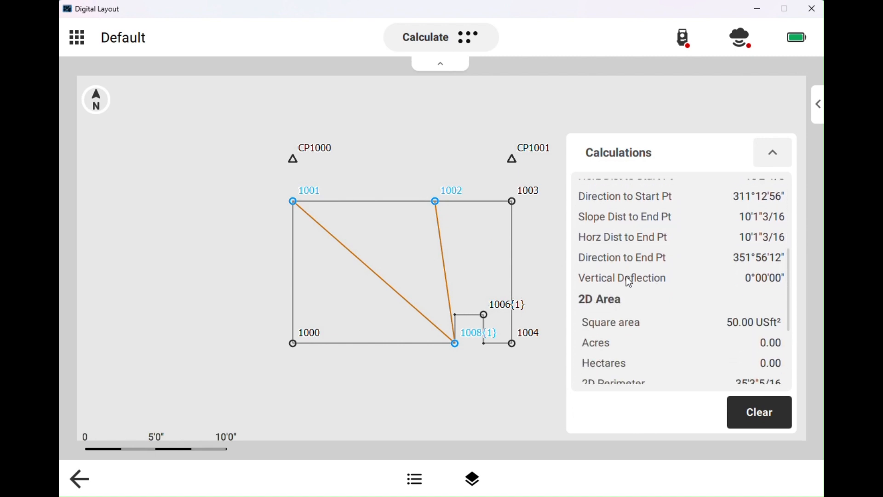
pyautogui.scroll(-2, 629, 280)
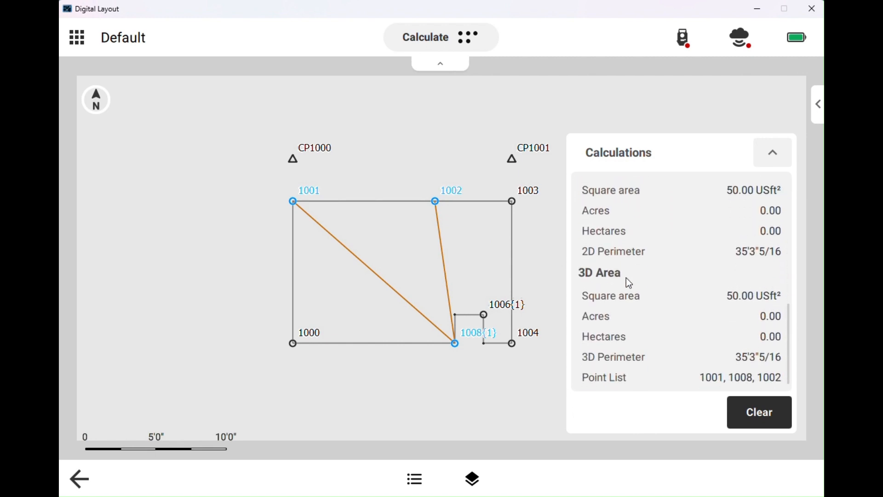
pyautogui.click(766, 423)
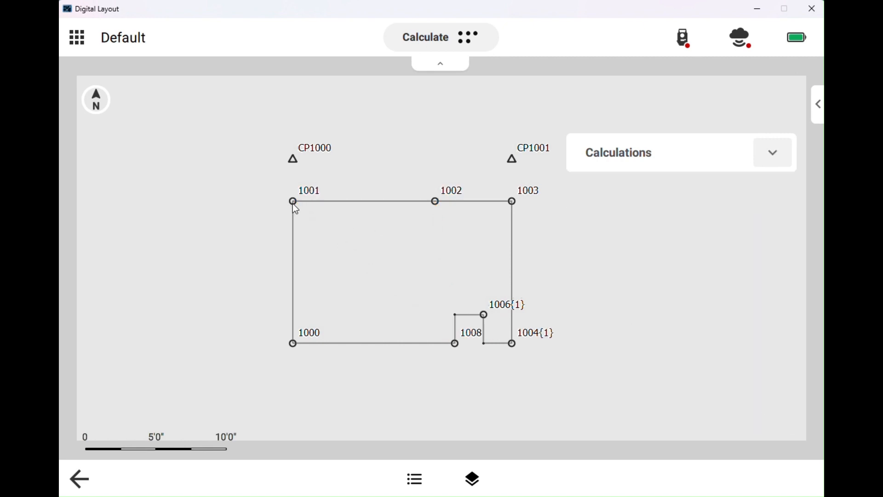
# Step: Calculate the outline's area and perimeter through points 1001, 1003 to 1008 and 1000, clear the results and leave Calculate
pyautogui.click(514, 203)
pyautogui.click(514, 342)
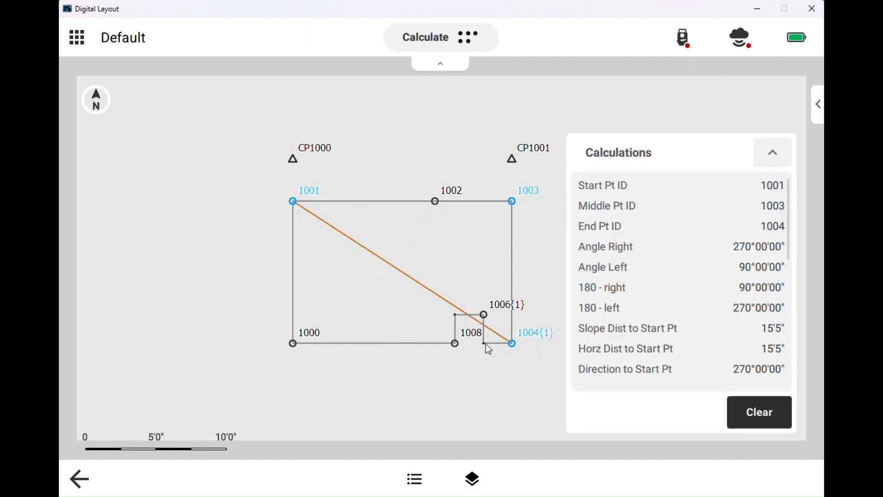
pyautogui.click(486, 344)
pyautogui.click(487, 316)
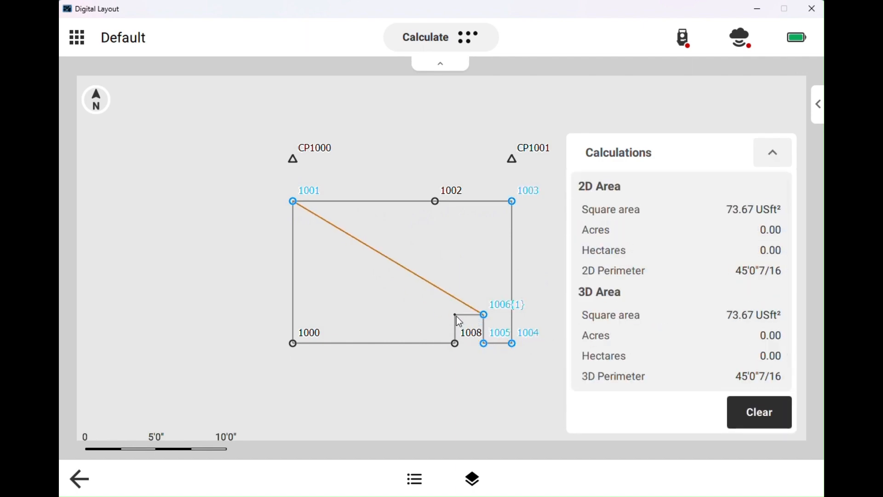
pyautogui.click(455, 316)
pyautogui.click(456, 345)
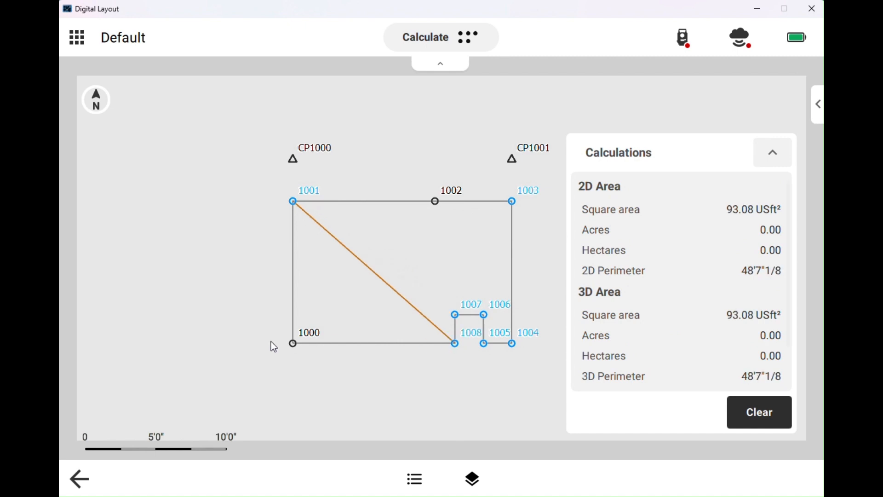
pyautogui.click(294, 344)
pyautogui.scroll(-2, 663, 283)
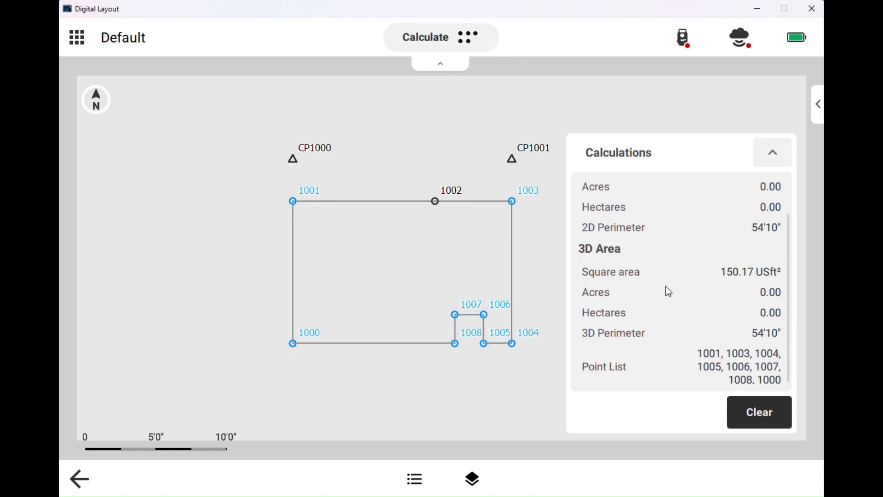
pyautogui.scroll(2, 663, 288)
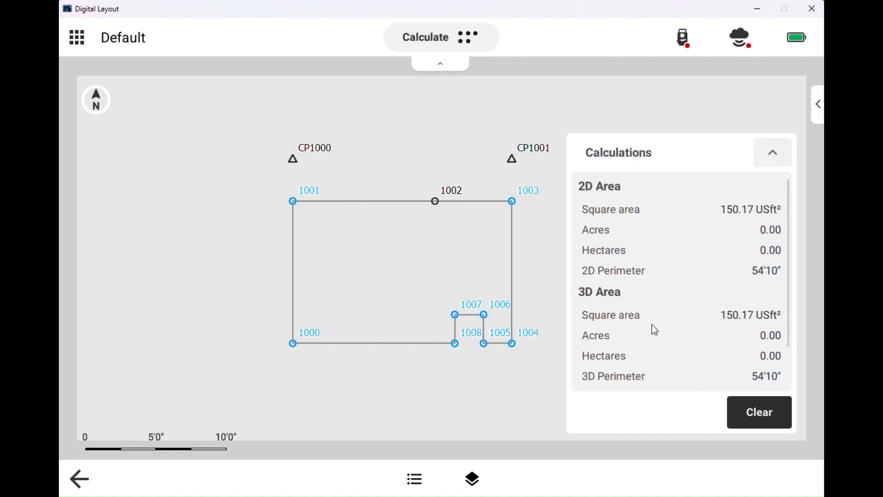
pyautogui.scroll(-2, 652, 325)
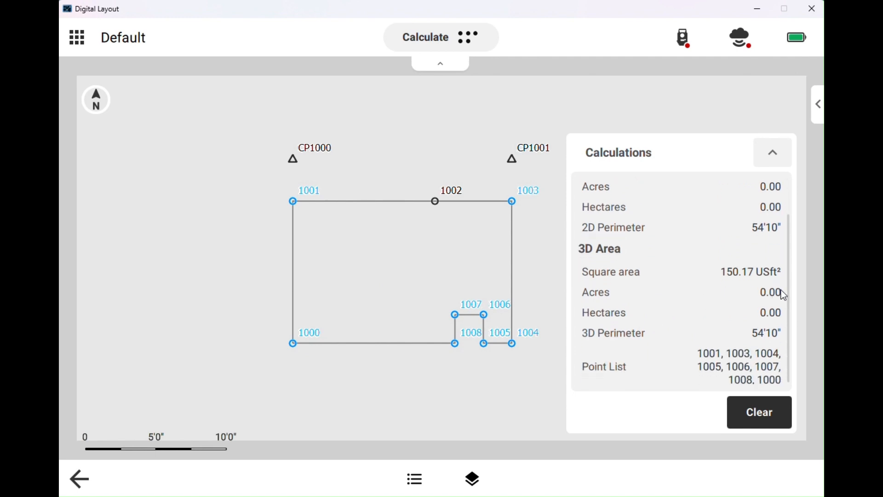
pyautogui.moveTo(787, 292); pyautogui.dragTo(788, 265)
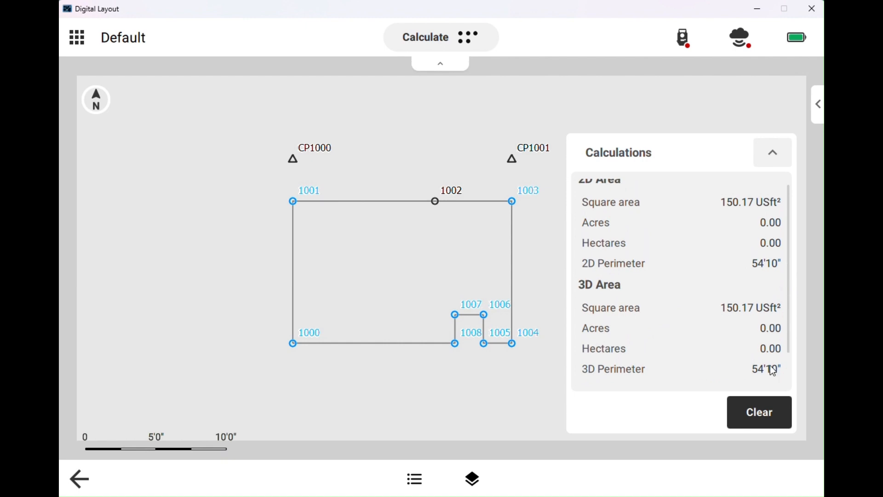
pyautogui.click(765, 413)
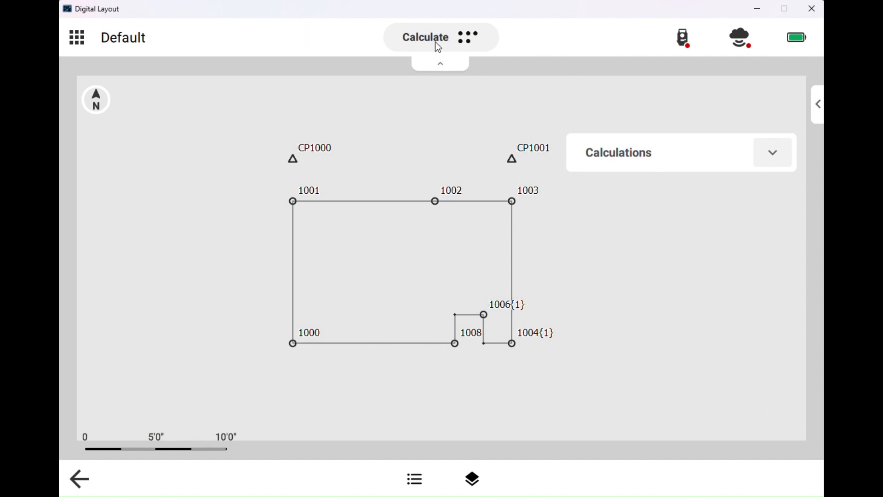
pyautogui.click(81, 484)
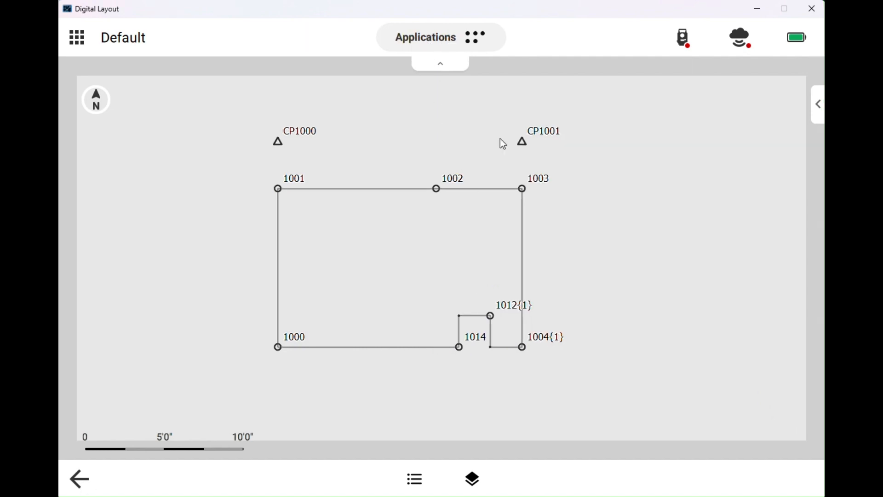
# Step: Offset the whole closed floor plan outline by 8" to its outer side, comparing both sides before applying
pyautogui.click(472, 29)
pyautogui.click(282, 208)
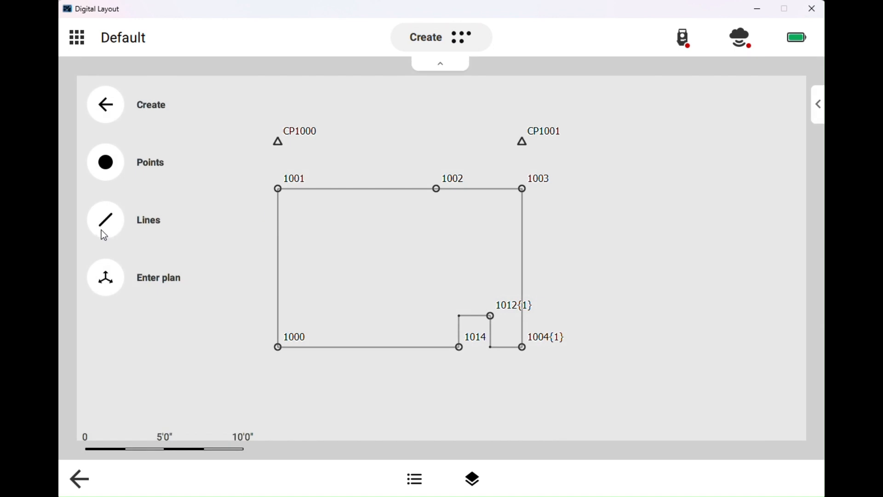
pyautogui.click(101, 230)
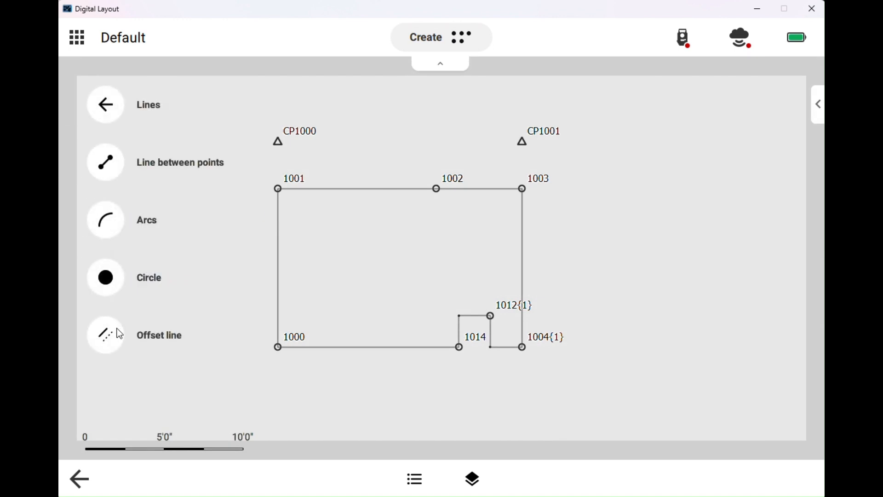
pyautogui.click(117, 333)
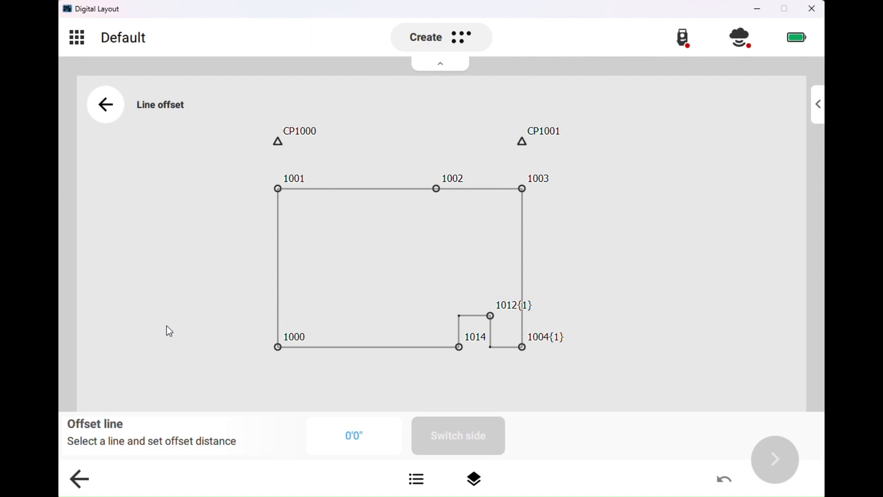
pyautogui.click(357, 189)
pyautogui.click(378, 438)
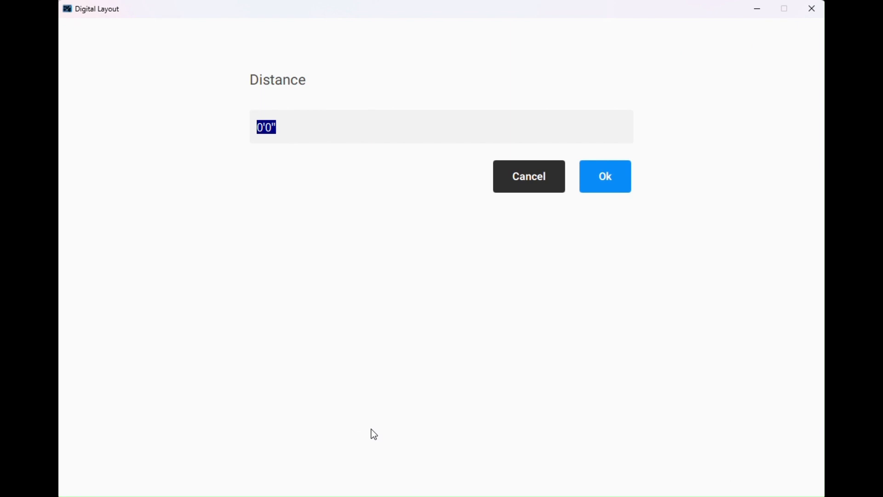
pyautogui.write('8"')
pyautogui.press('Return')
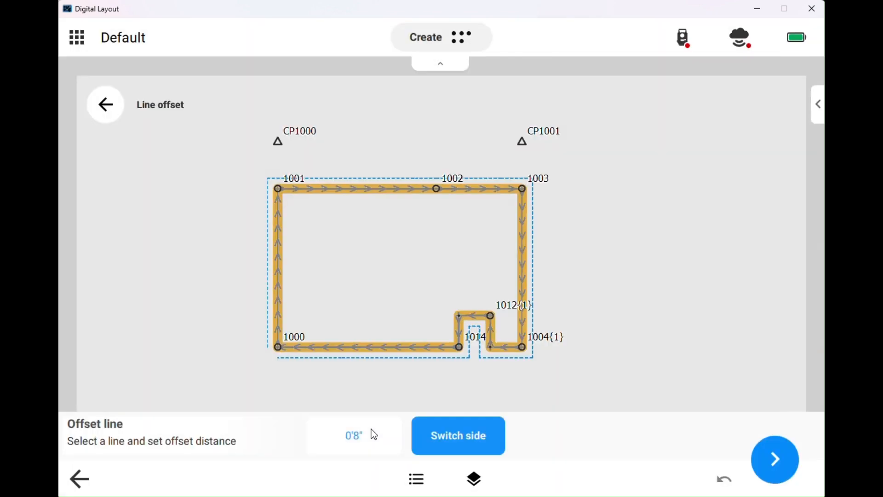
pyautogui.click(437, 423)
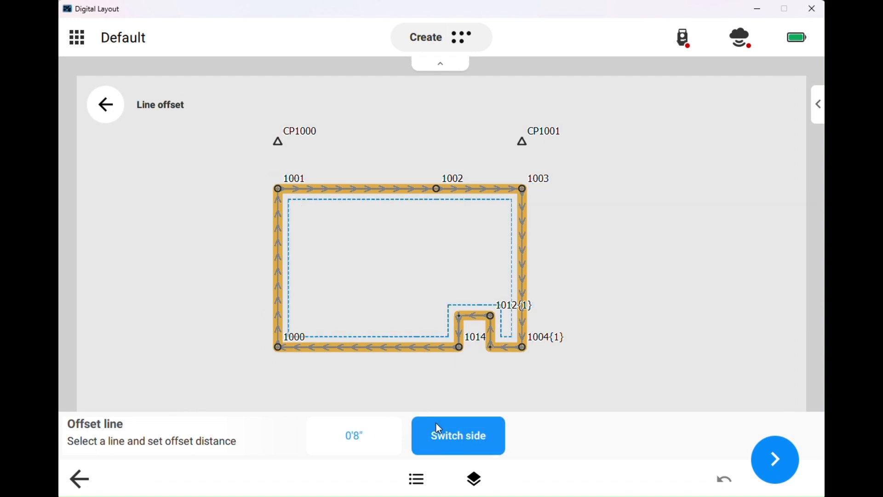
pyautogui.click(437, 424)
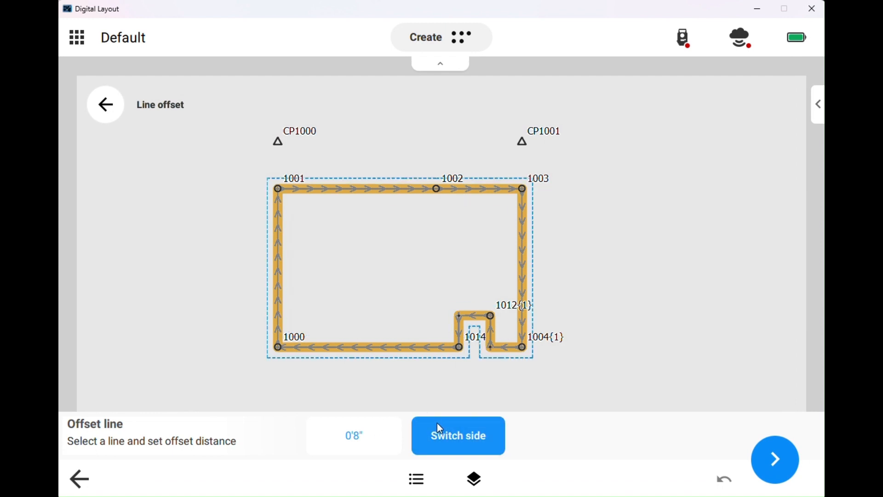
pyautogui.click(786, 461)
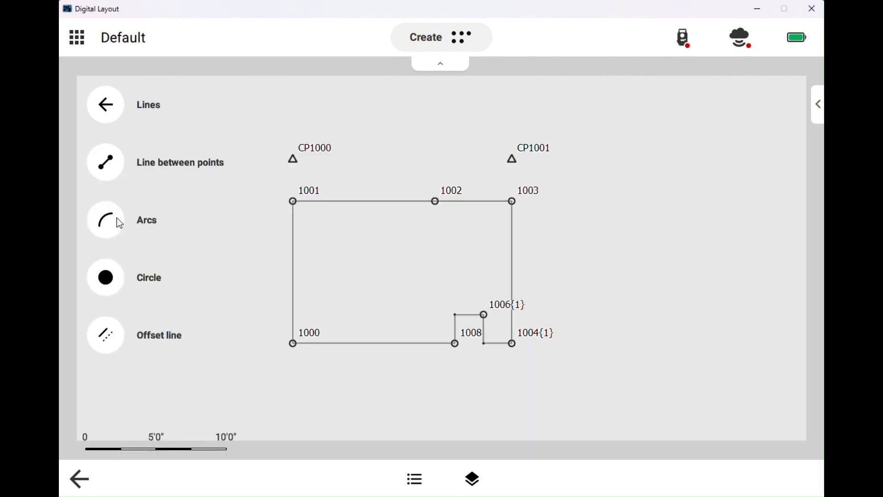
# Step: Create a small 2 point arc from point 1003 to point 1004 with a 5'0" radius and direction Right
pyautogui.click(117, 218)
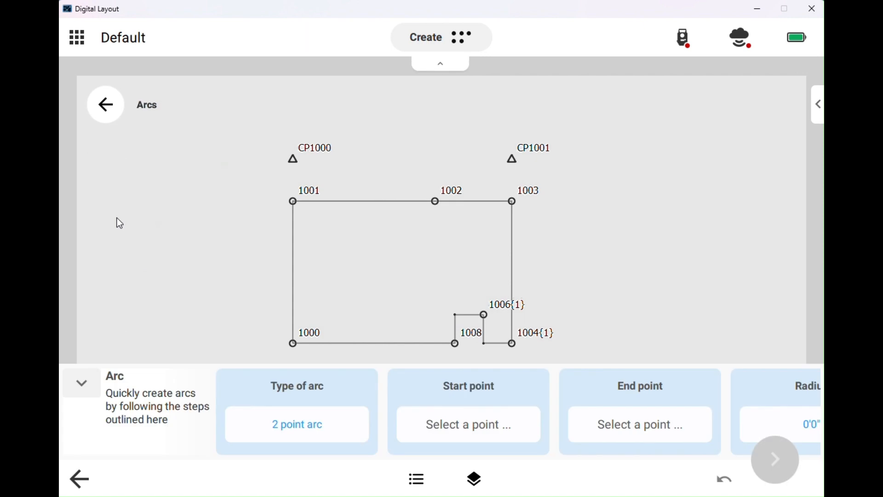
pyautogui.click(513, 201)
pyautogui.click(513, 345)
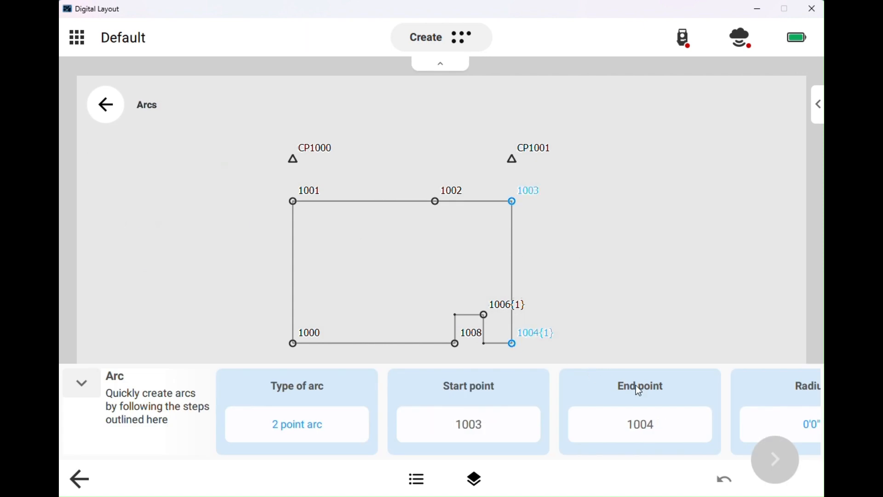
pyautogui.click(782, 421)
pyautogui.write('5')
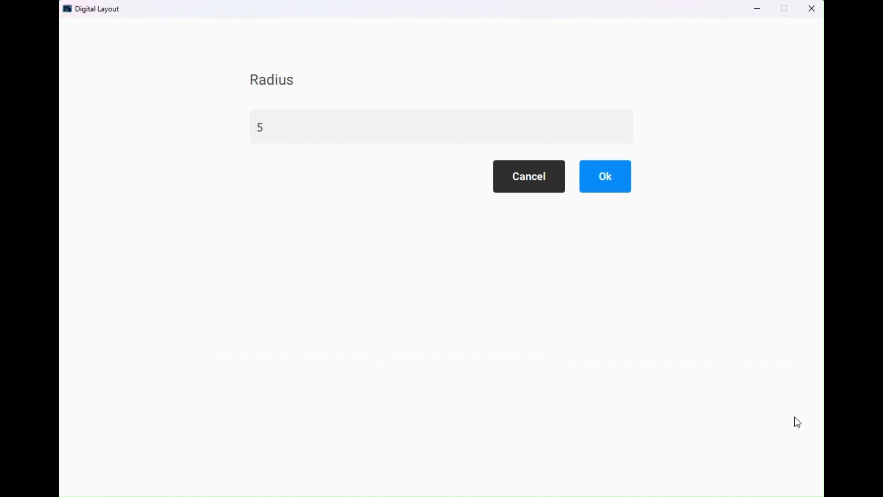
pyautogui.click(620, 178)
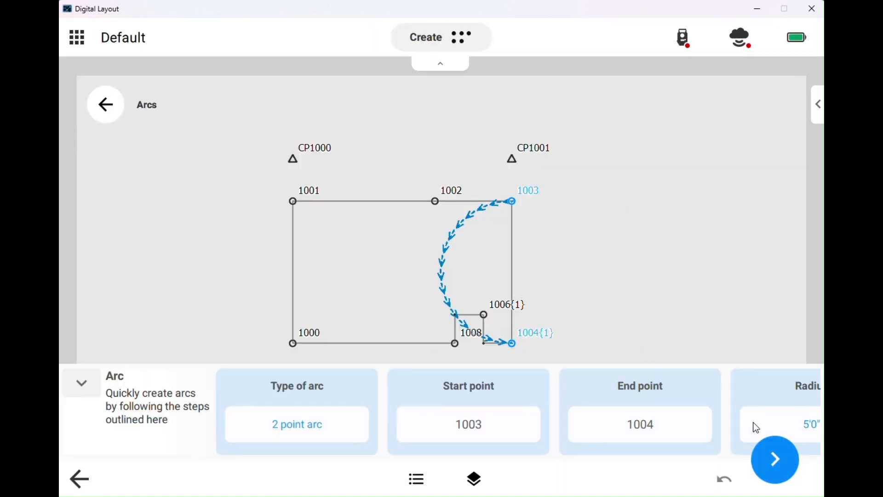
pyautogui.moveTo(754, 404); pyautogui.dragTo(536, 397)
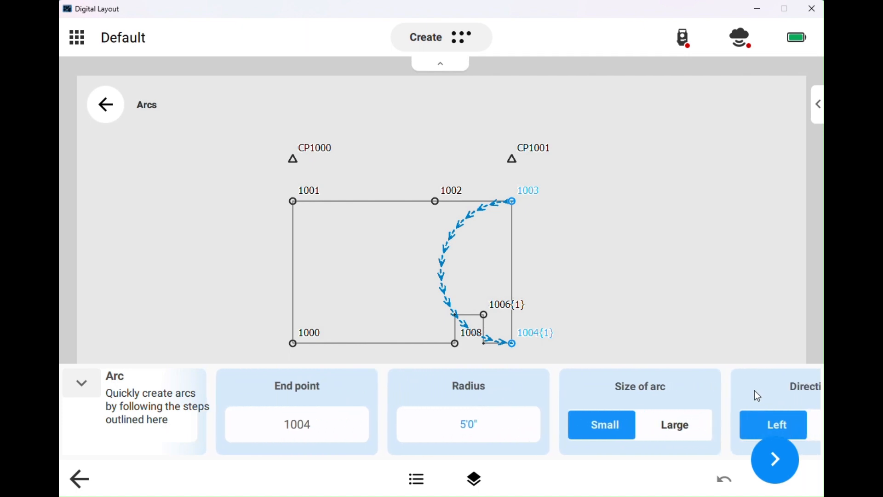
pyautogui.moveTo(759, 396); pyautogui.dragTo(659, 394)
pyautogui.click(679, 432)
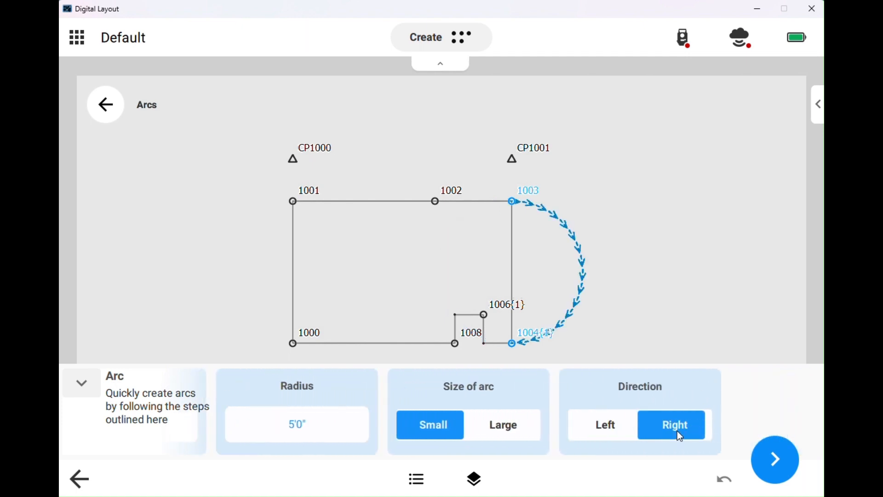
pyautogui.click(771, 455)
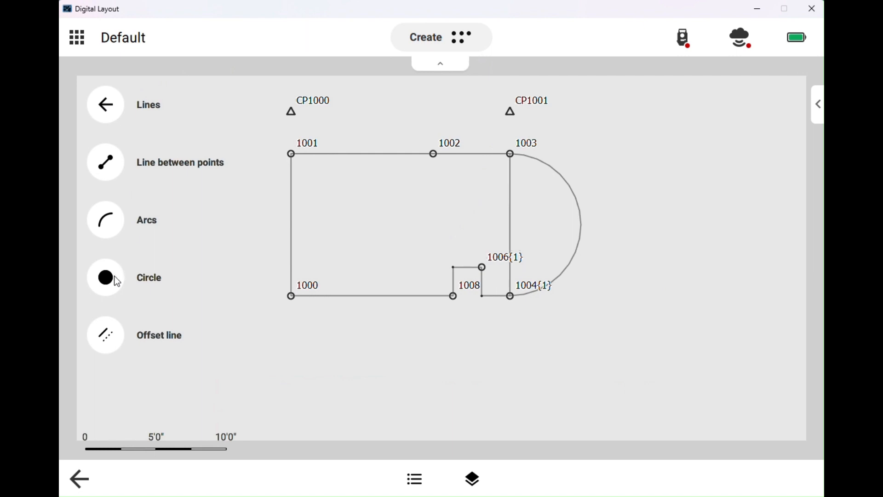
# Step: Create a circle with a 2'0" radius centred on point 1000 and leave the line tools
pyautogui.click(105, 278)
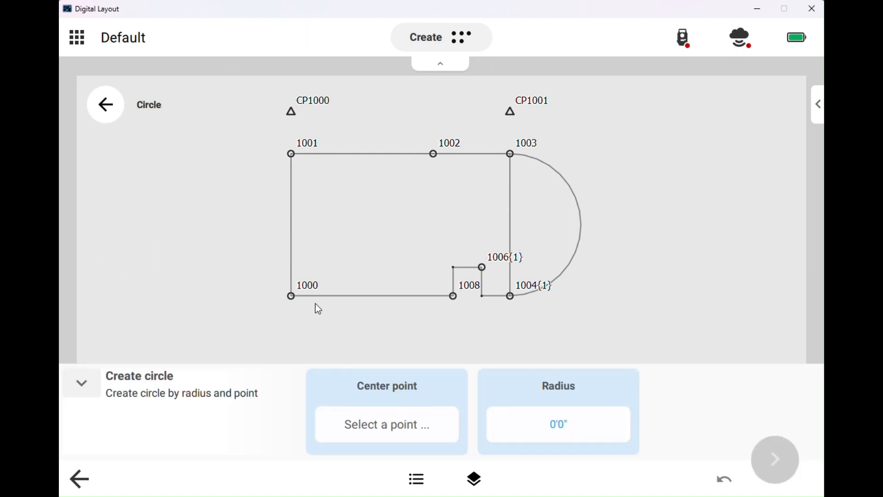
pyautogui.click(291, 297)
pyautogui.click(558, 428)
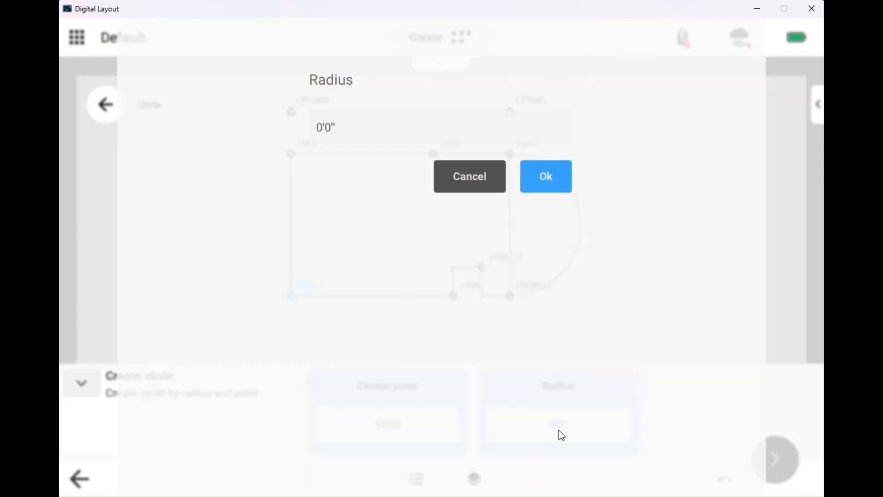
pyautogui.write('2')
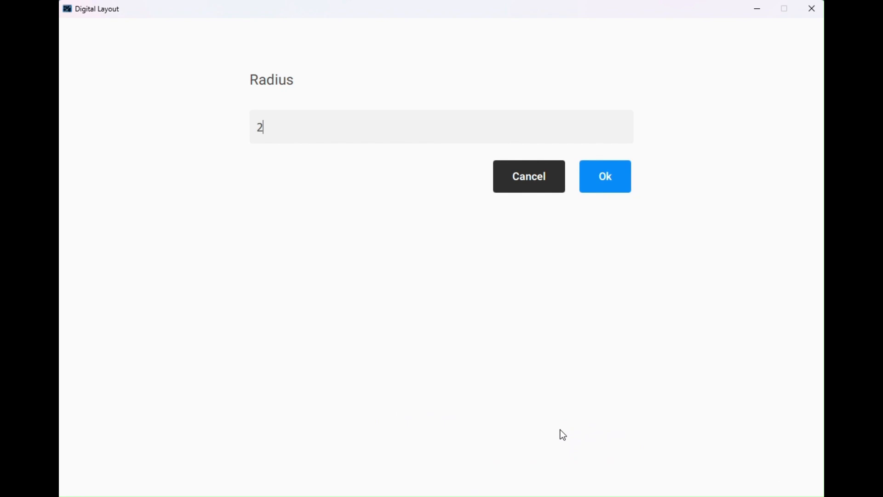
pyautogui.click(610, 175)
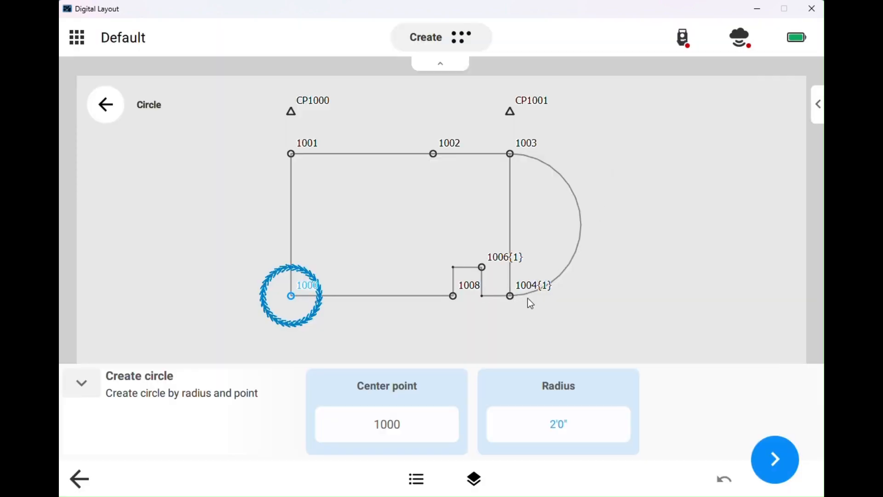
pyautogui.click(772, 462)
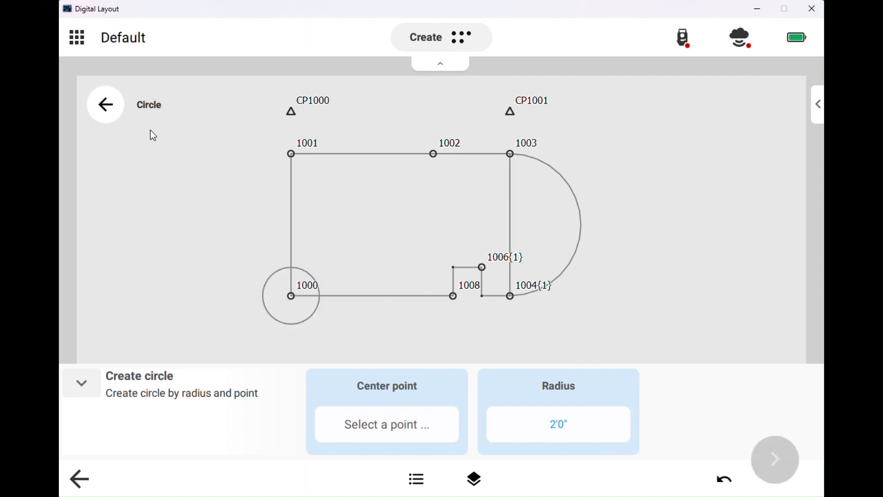
pyautogui.click(109, 102)
pyautogui.click(108, 104)
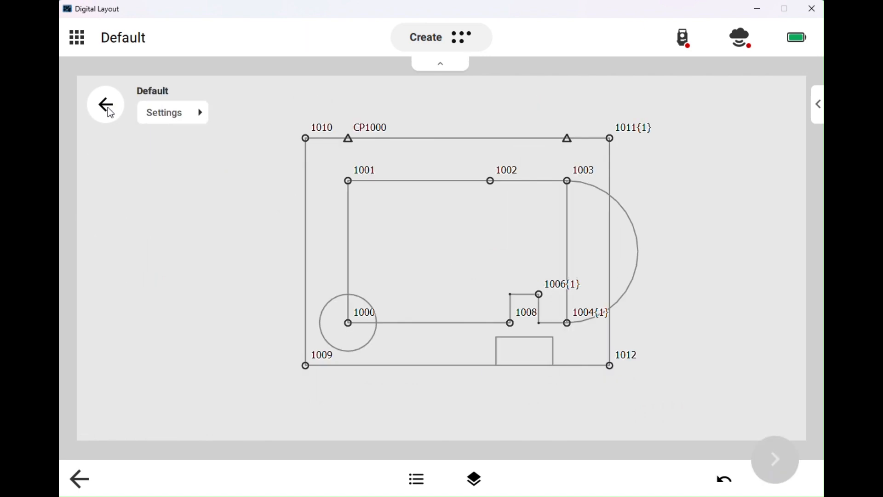
pyautogui.click(108, 107)
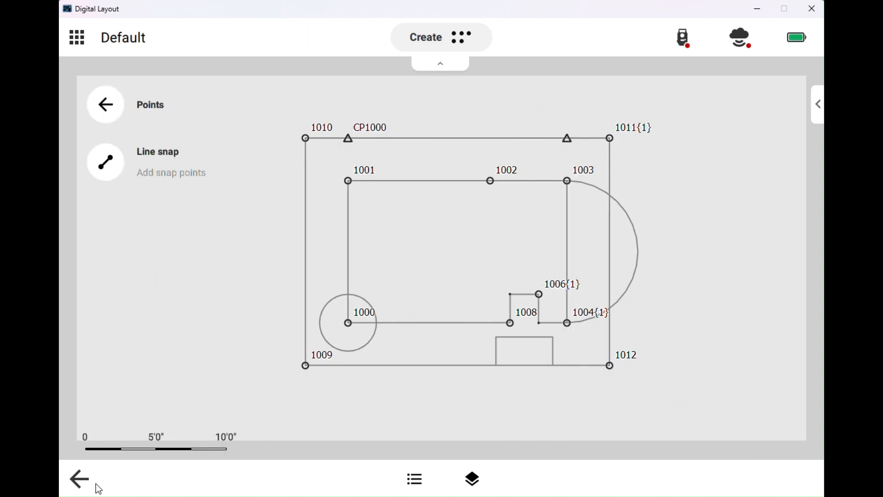
# Step: Leave the job, review the Demo project's design points and known points lists, and return to the projects overview
pyautogui.click(79, 479)
pyautogui.click(79, 479)
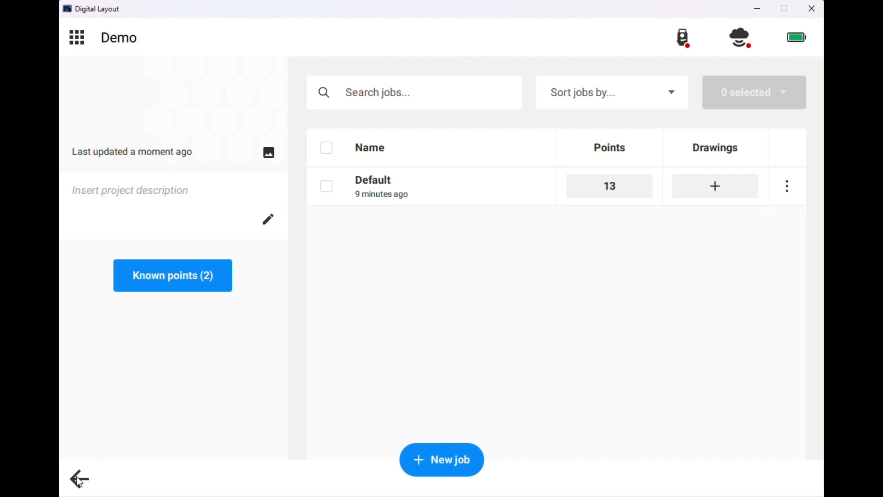
pyautogui.click(604, 189)
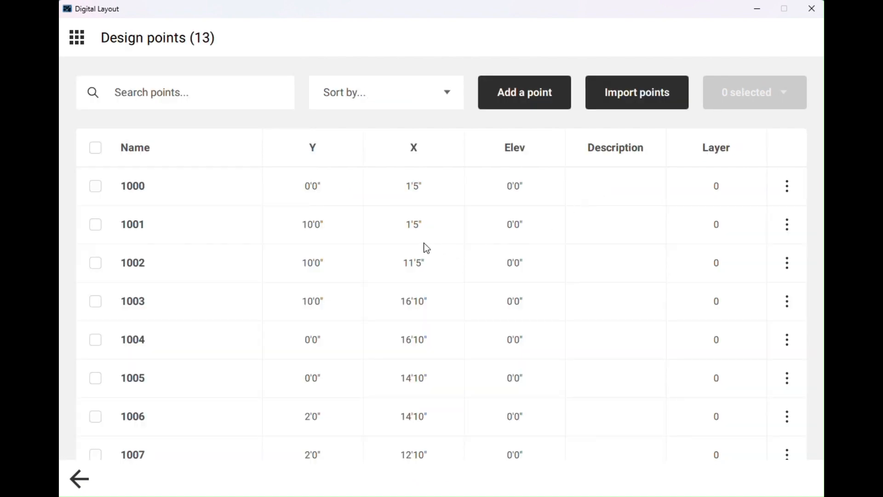
pyautogui.scroll(-5, 426, 248)
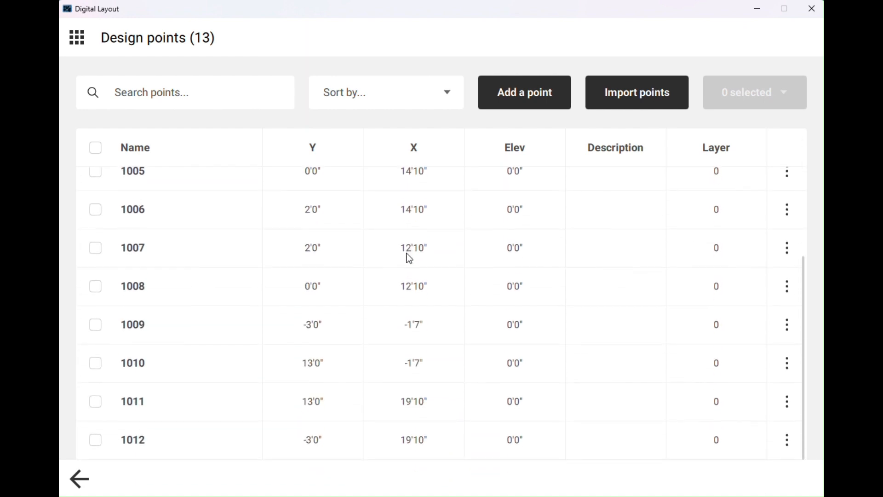
pyautogui.scroll(5, 409, 258)
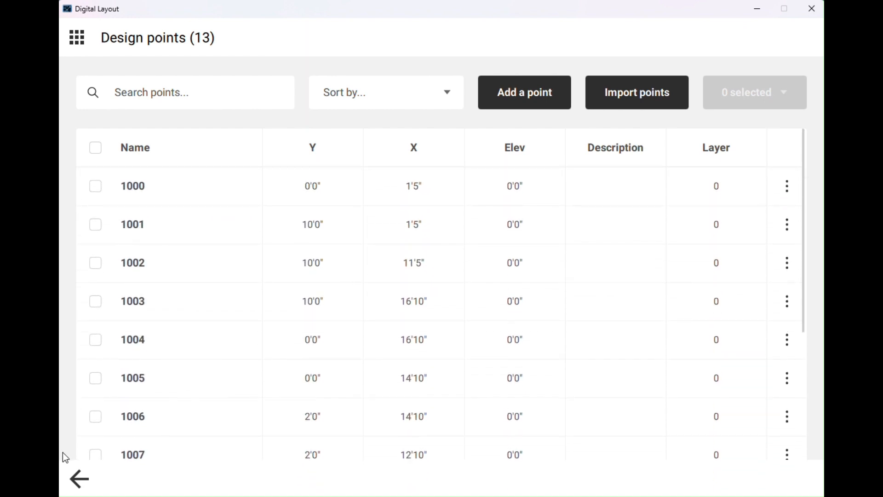
pyautogui.click(79, 480)
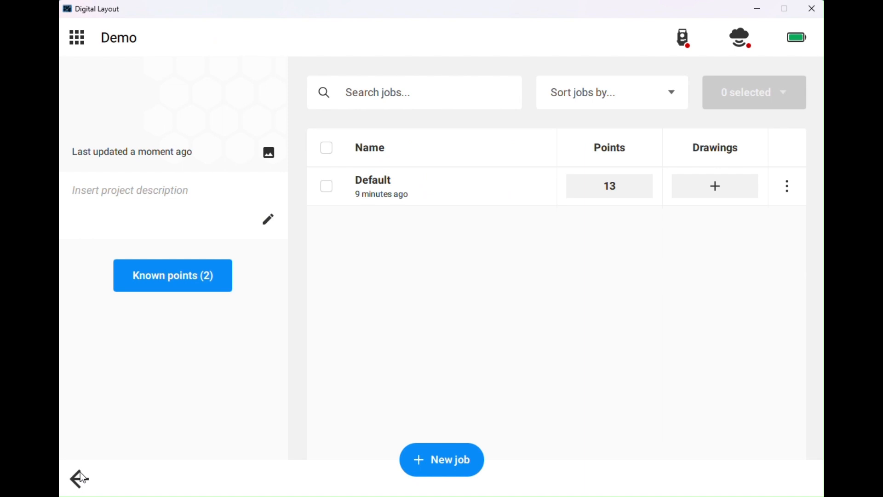
pyautogui.click(204, 272)
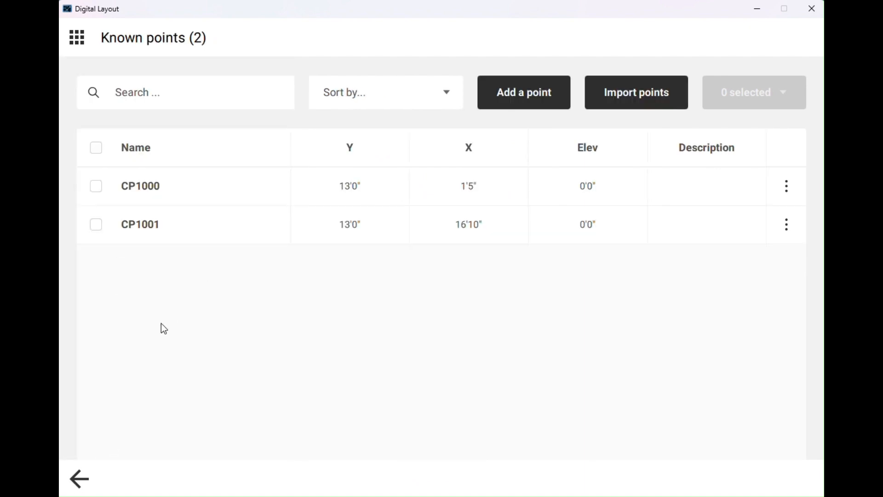
pyautogui.click(79, 479)
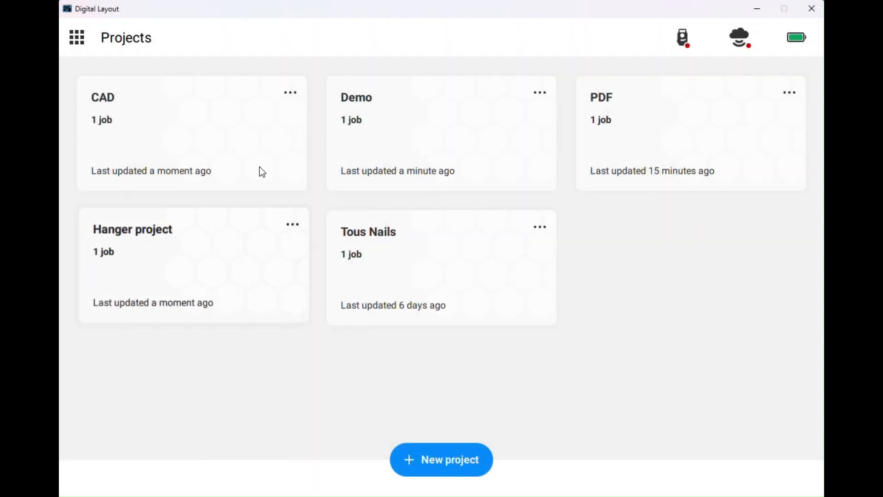
# Step: Open the CAD project's Default job and check the length and angle of the lower edge of an isolated square footing
pyautogui.click(128, 103)
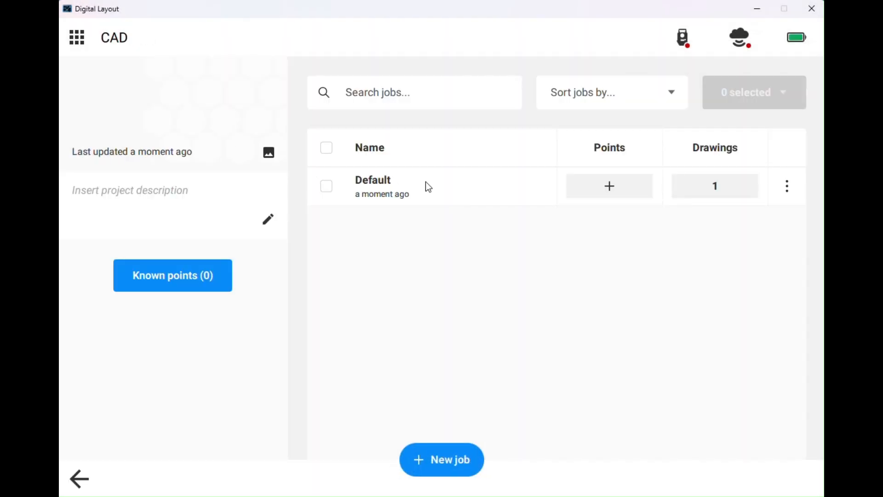
pyautogui.click(371, 179)
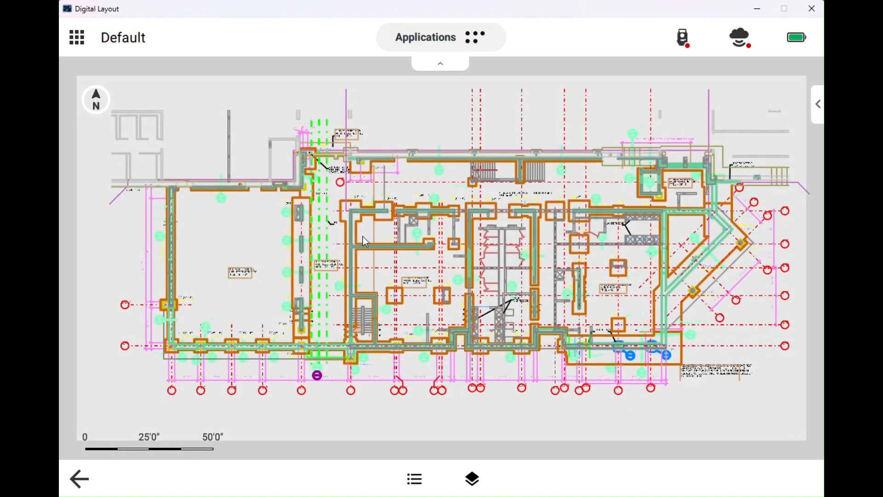
pyautogui.scroll(8, 425, 334)
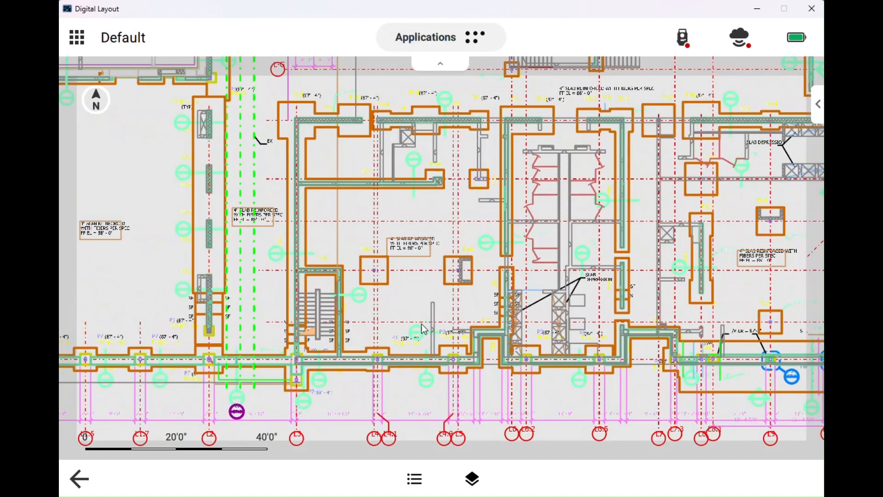
pyautogui.click(349, 248)
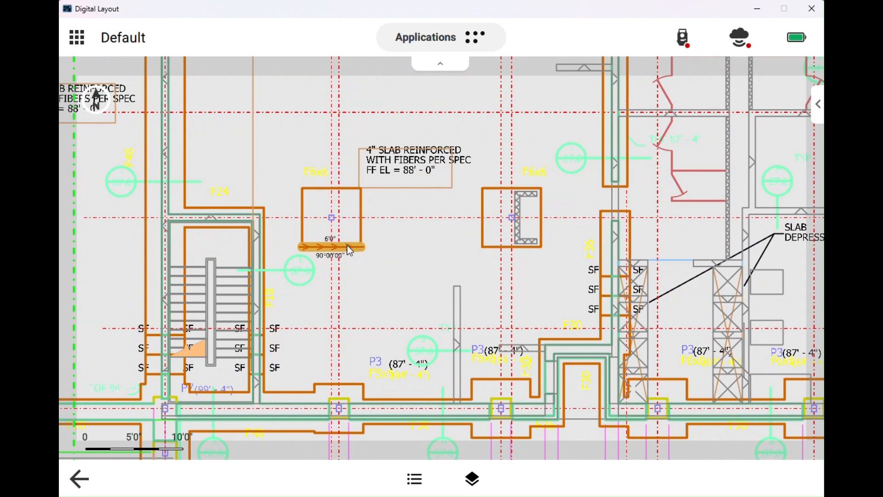
pyautogui.click(347, 245)
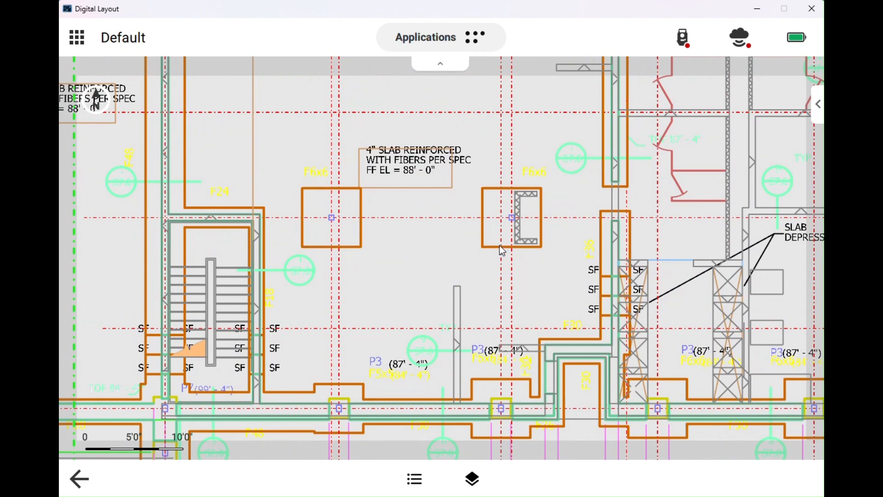
# Step: Check the length and angle of a bottom wall footing edge and of a dimension line below the foundation plan
pyautogui.scroll(-1, 495, 318)
pyautogui.click(501, 377)
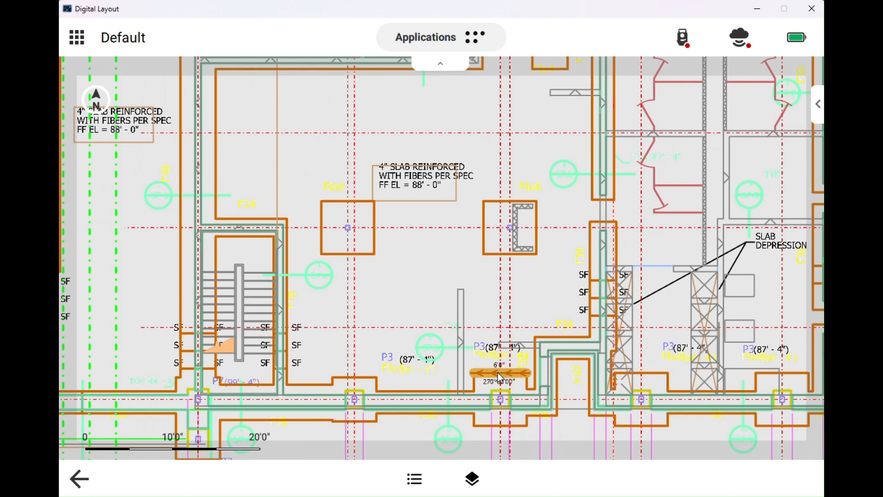
pyautogui.scroll(-5, 524, 376)
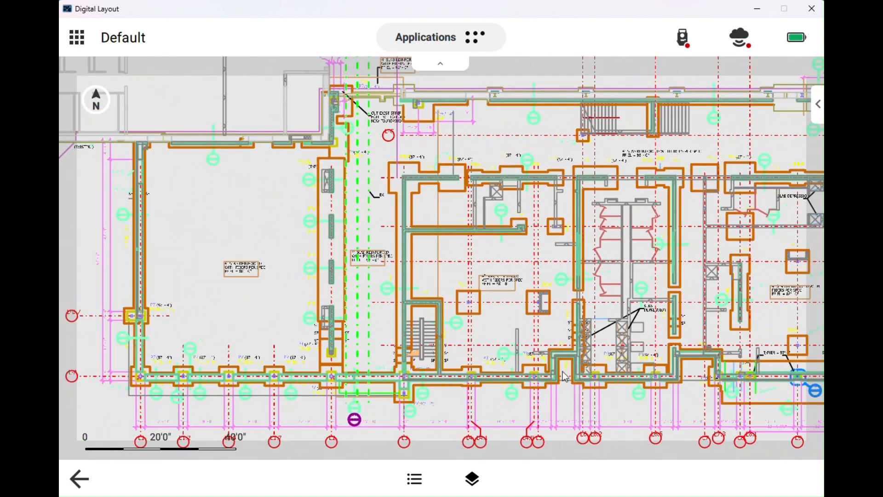
pyautogui.click(427, 427)
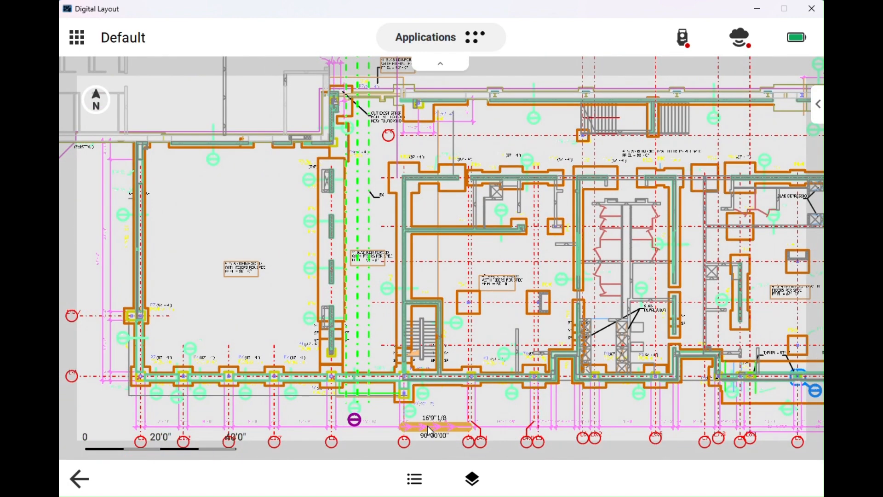
pyautogui.scroll(-2, 436, 416)
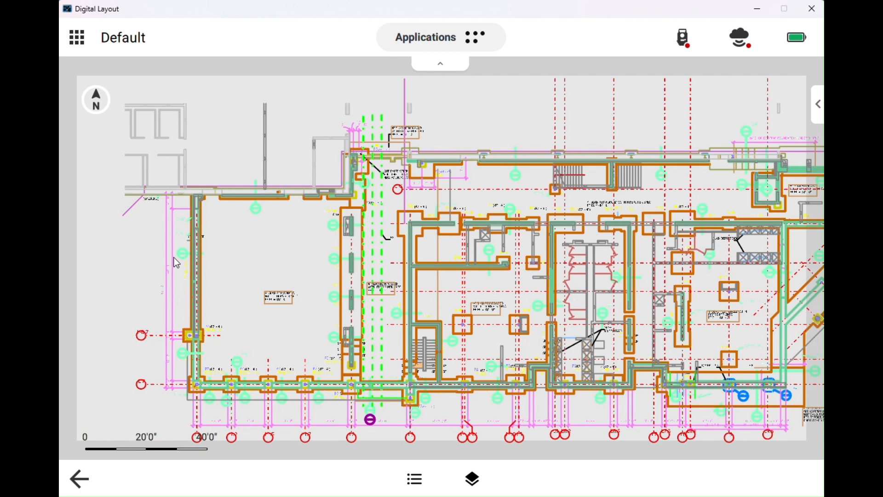
# Step: Hide and show again the layers A-GENM, S-STRS, A-COLS and S-FNDN of the foundation plan, one at a time
pyautogui.click(479, 480)
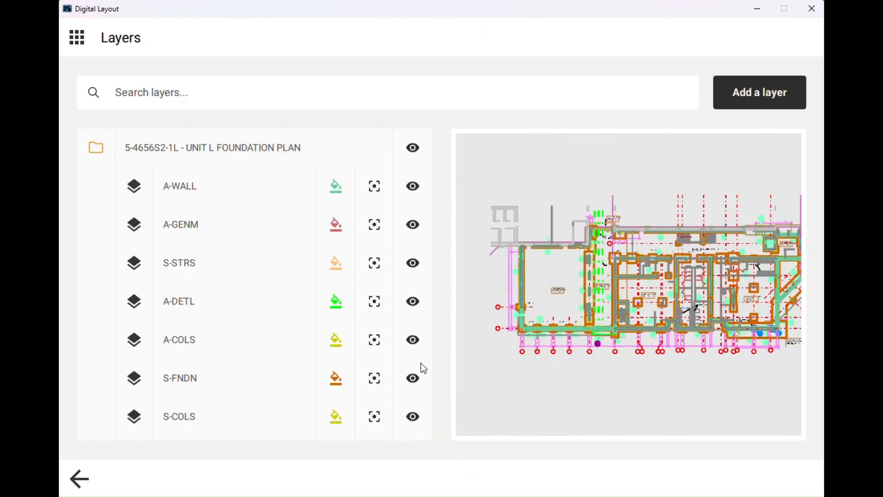
pyautogui.click(414, 225)
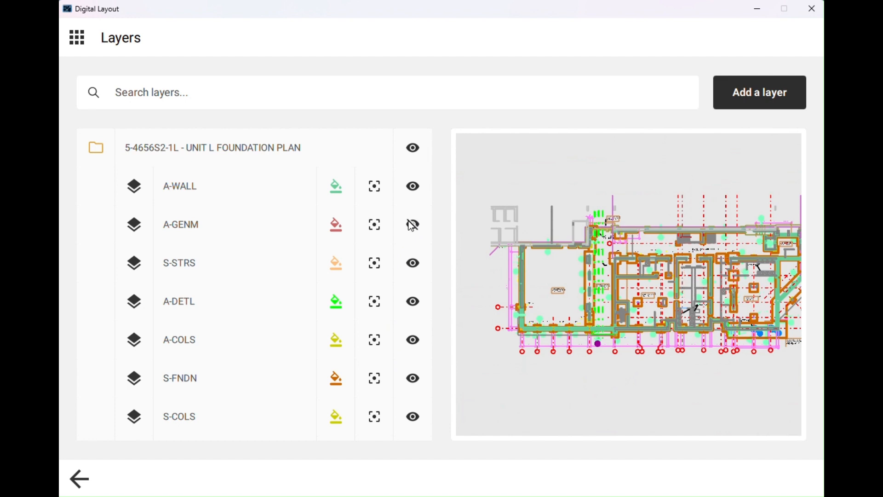
pyautogui.click(413, 225)
pyautogui.click(415, 264)
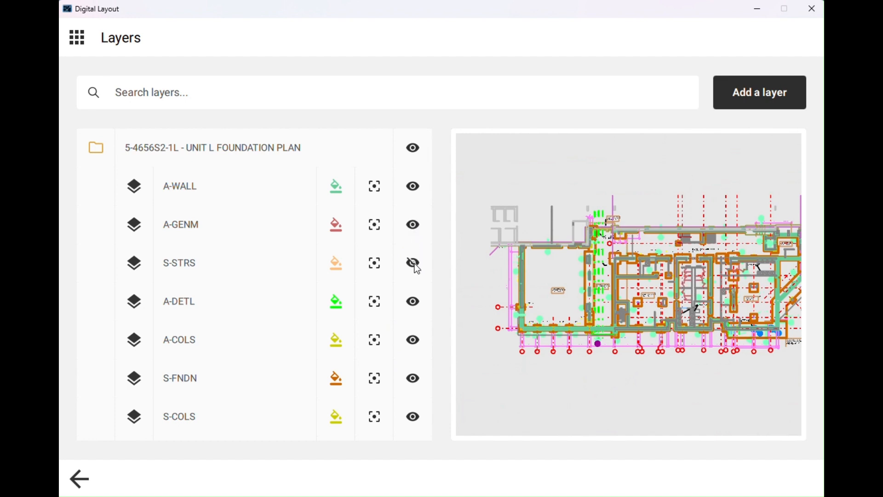
pyautogui.click(415, 264)
pyautogui.click(413, 341)
pyautogui.click(414, 342)
pyautogui.click(414, 380)
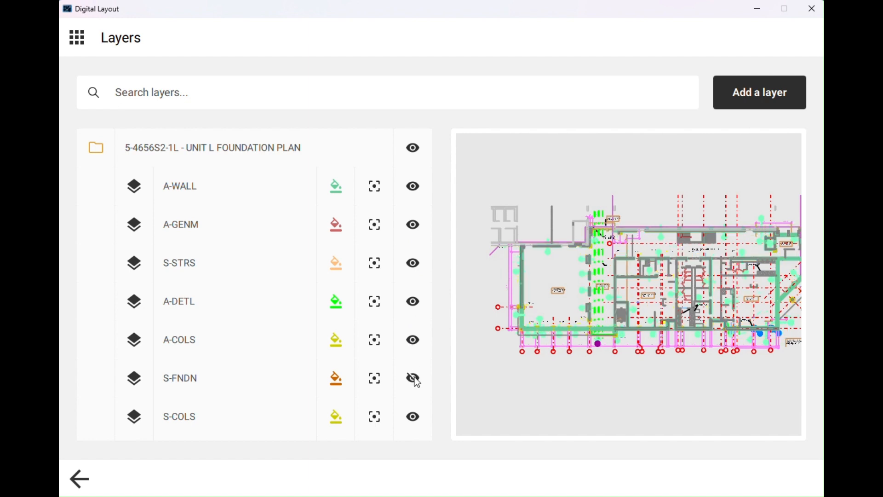
pyautogui.click(417, 381)
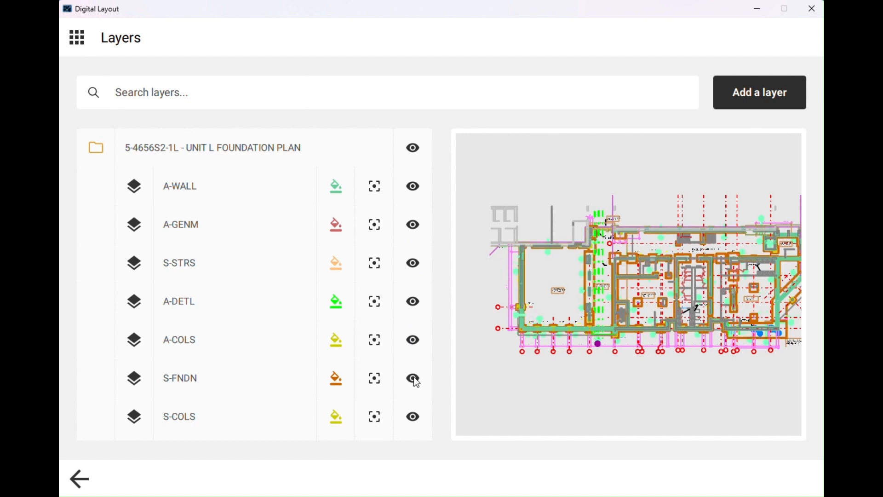
# Step: Try yellow on the S-FNDN layer, set its colour to dark red, and return to the plan
pyautogui.click(338, 380)
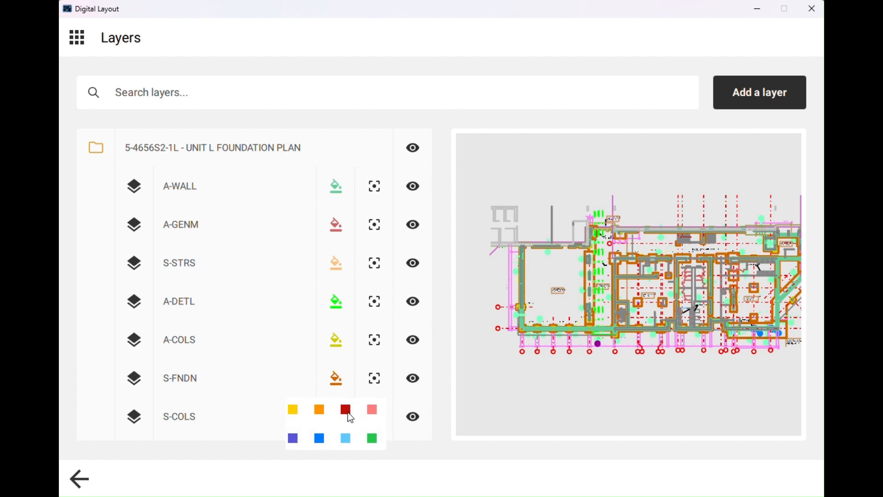
pyautogui.click(292, 409)
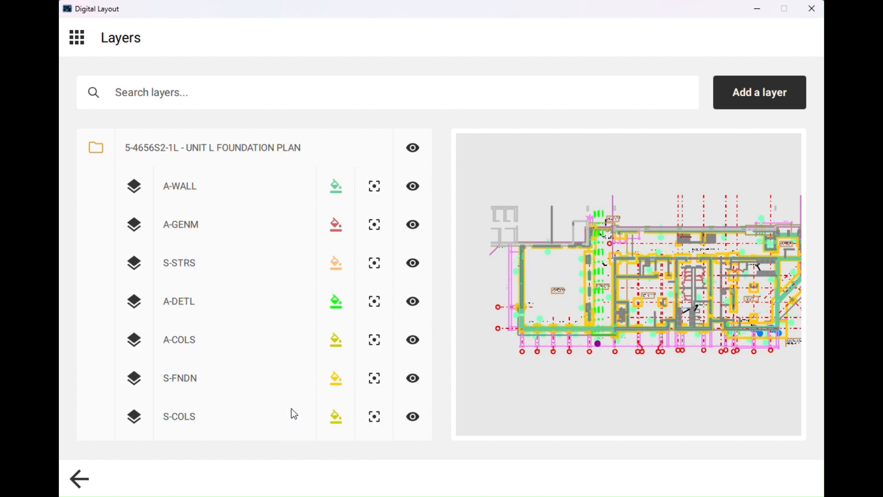
pyautogui.click(335, 378)
pyautogui.click(345, 408)
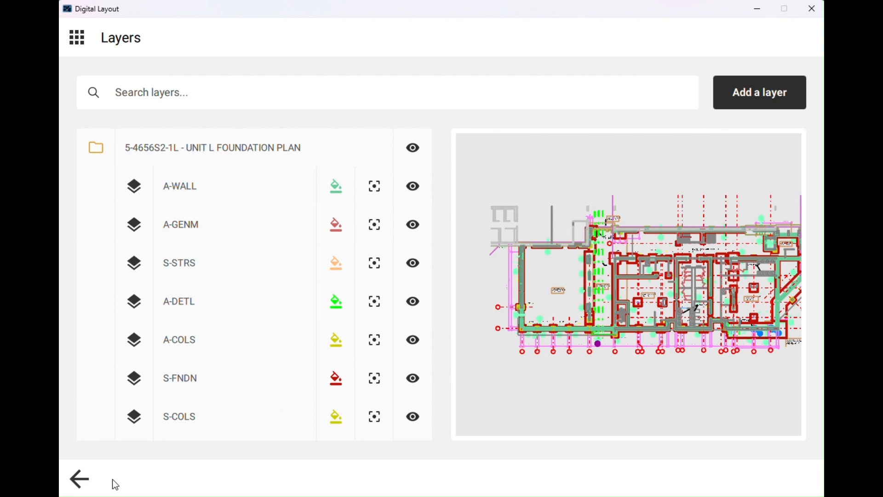
pyautogui.click(92, 481)
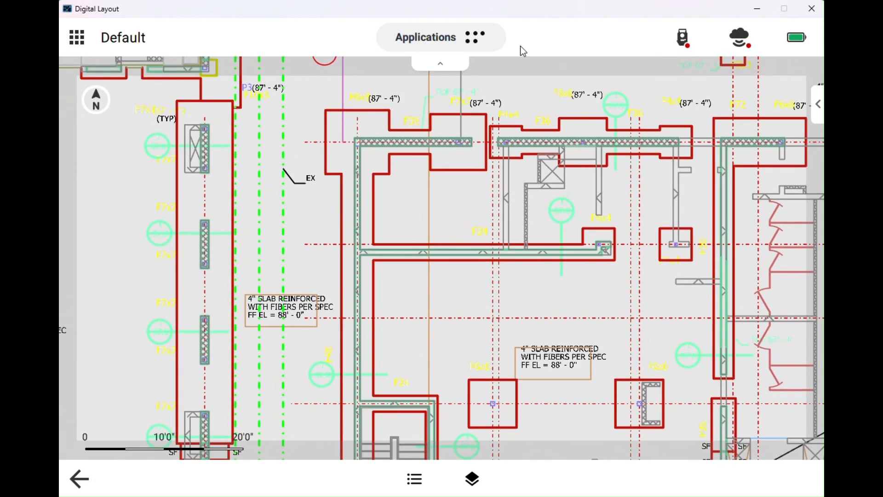
# Step: Start creating points by line snap at intersections and pick the upper and left footing edges above the F24 label to mark their corner
pyautogui.click(487, 41)
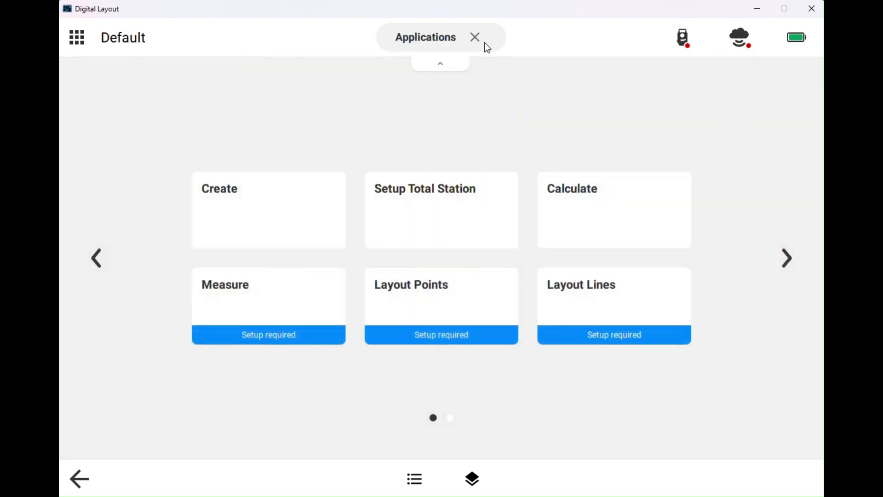
pyautogui.click(240, 208)
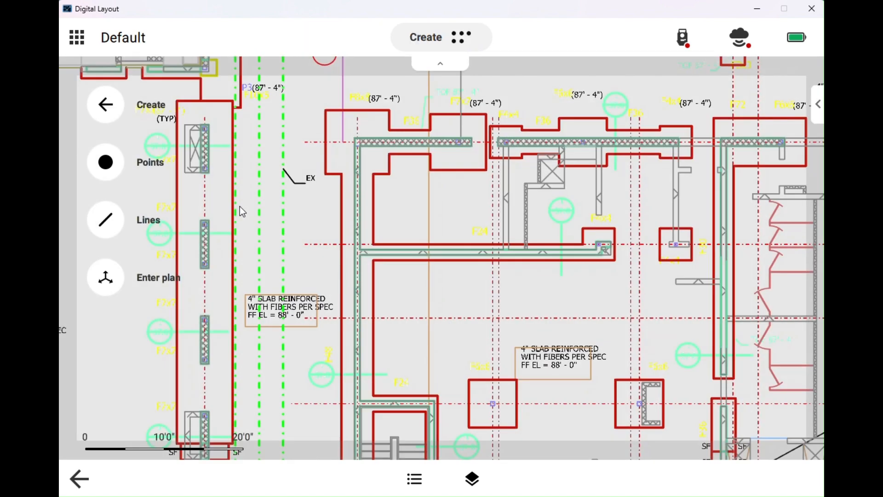
pyautogui.click(105, 163)
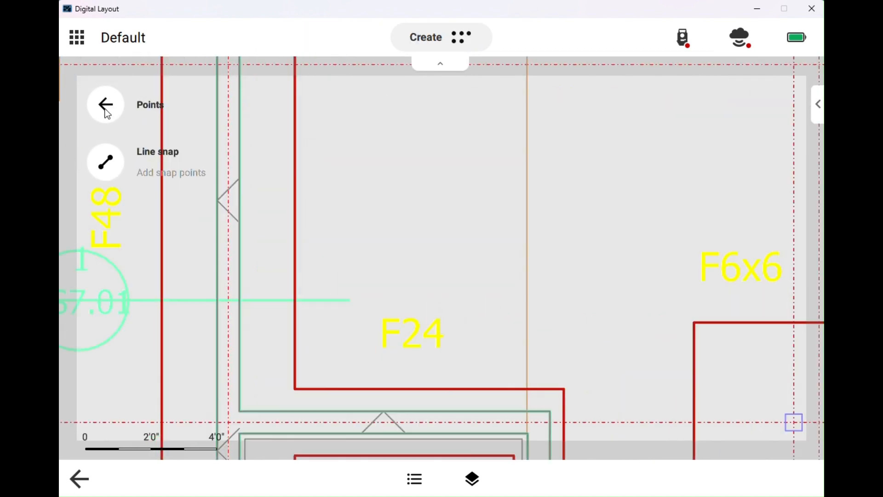
pyautogui.click(119, 170)
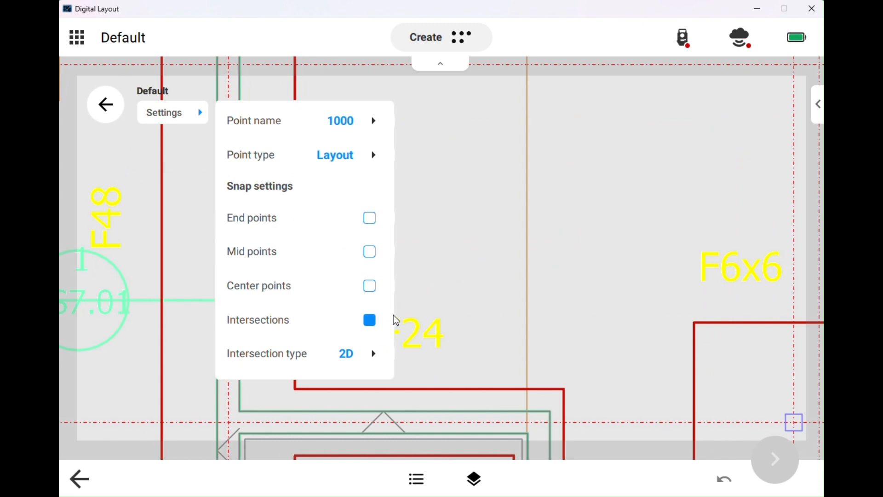
pyautogui.scroll(-6, 449, 259)
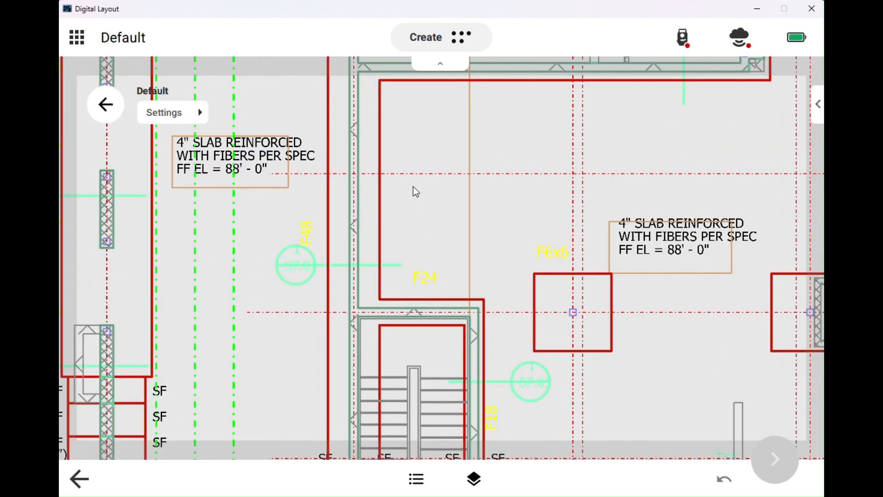
pyautogui.scroll(5, 413, 186)
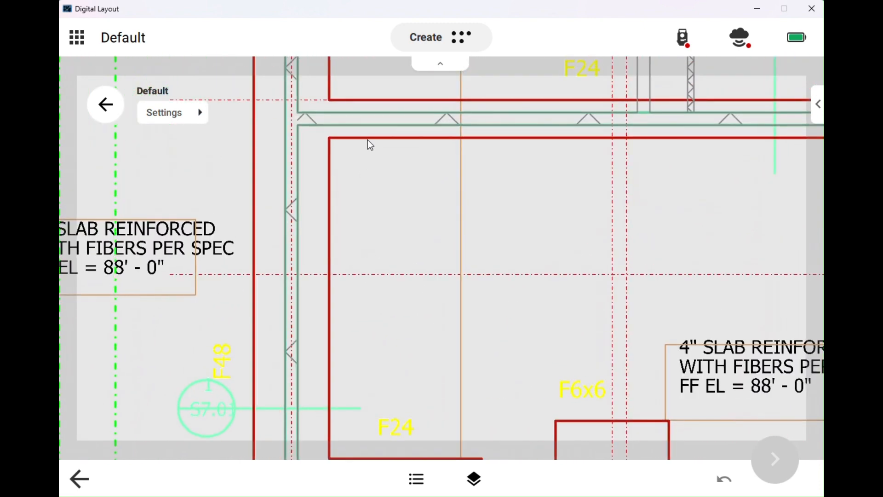
pyautogui.click(368, 139)
pyautogui.click(332, 180)
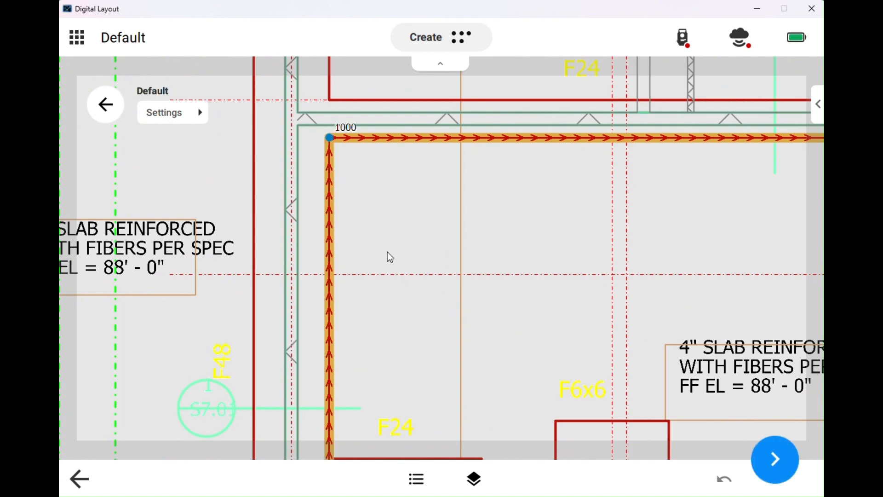
# Step: Mark points at both ends of the horizontal F24 footing edge above the stair by picking it and the F18 edge
pyautogui.moveTo(388, 254); pyautogui.dragTo(388, 144)
pyautogui.scroll(1, 384, 304)
pyautogui.scroll(2, 384, 304)
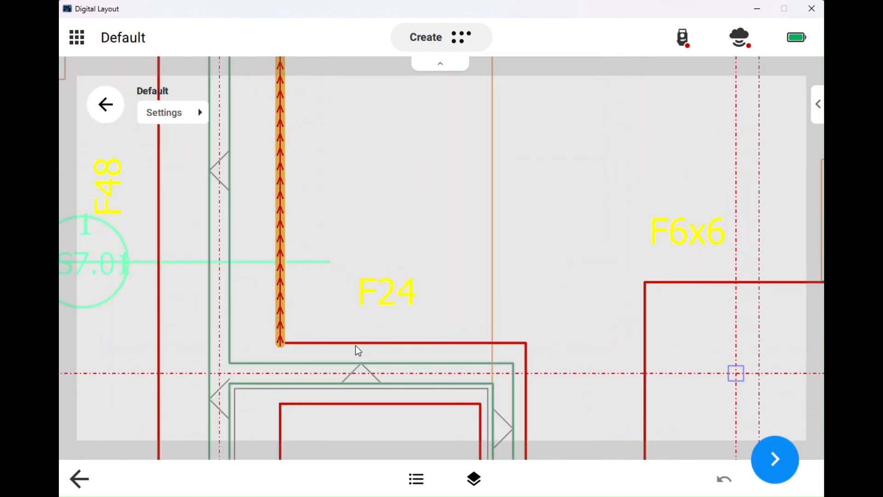
pyautogui.click(321, 342)
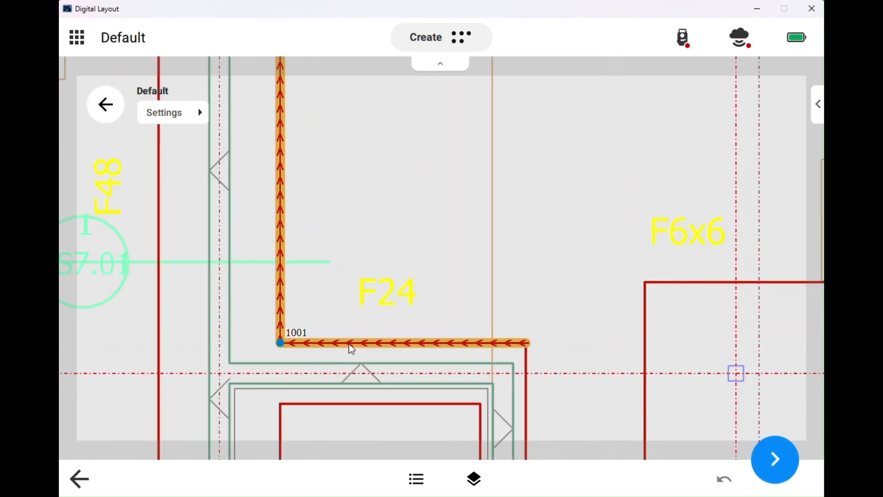
pyautogui.click(526, 363)
pyautogui.moveTo(554, 359); pyautogui.dragTo(490, 49)
pyautogui.scroll(-2, 486, 313)
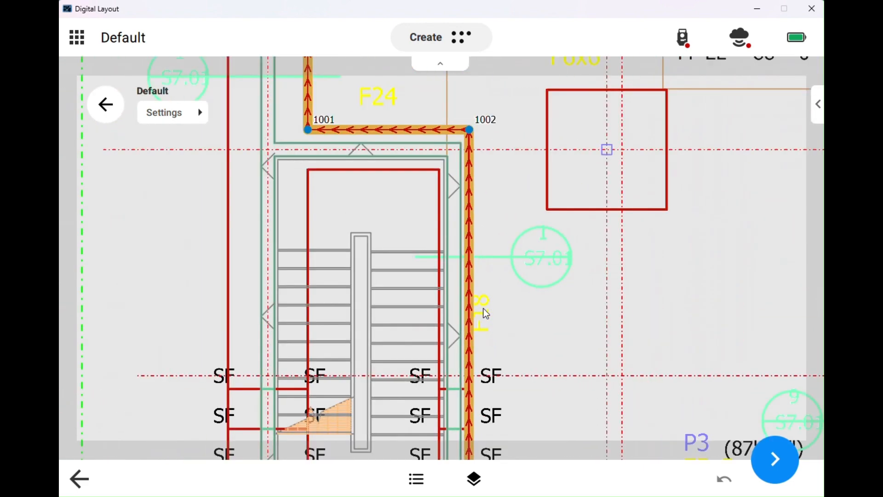
# Step: Mark the lower corner of the F18 footing edge and both corners of the adjacent step, and store the intersection points
pyautogui.moveTo(508, 374); pyautogui.dragTo(481, 124)
pyautogui.scroll(3, 492, 256)
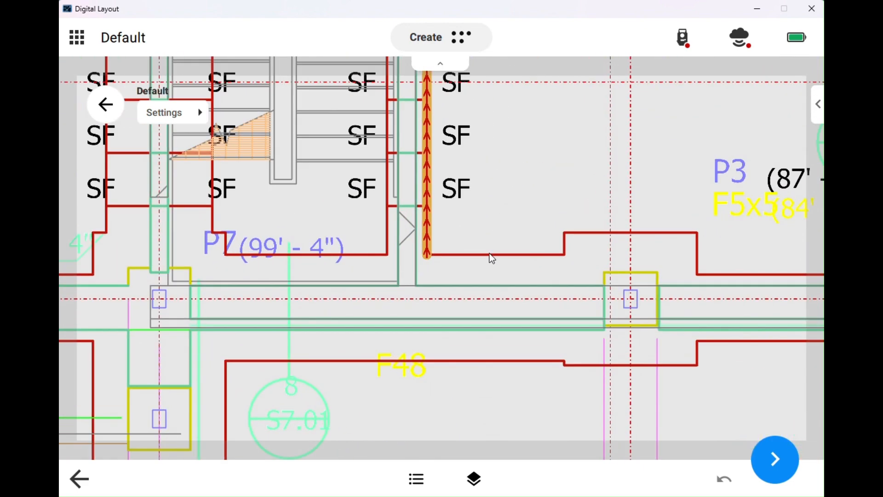
pyautogui.click(491, 254)
pyautogui.click(579, 233)
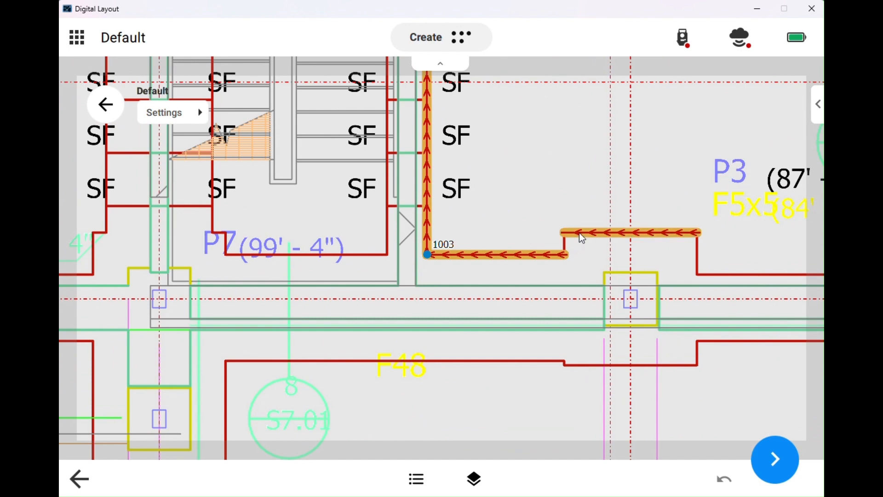
pyautogui.click(564, 253)
pyautogui.click(564, 248)
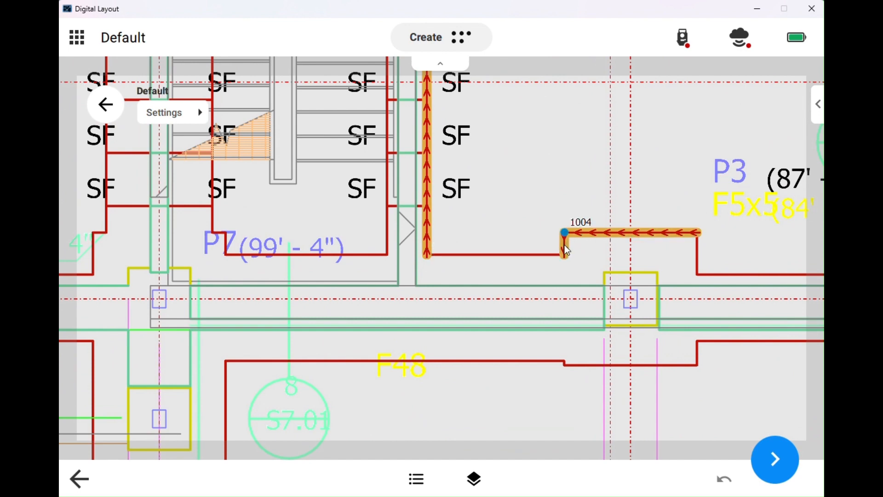
pyautogui.click(533, 255)
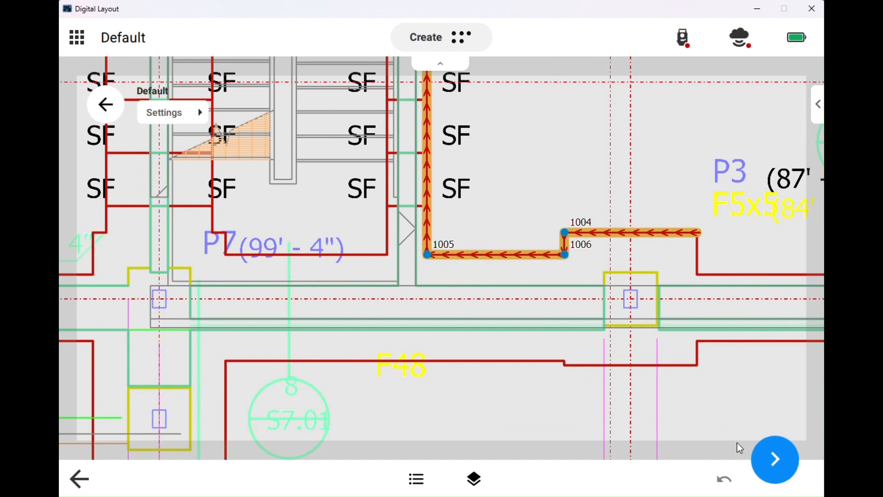
pyautogui.click(776, 463)
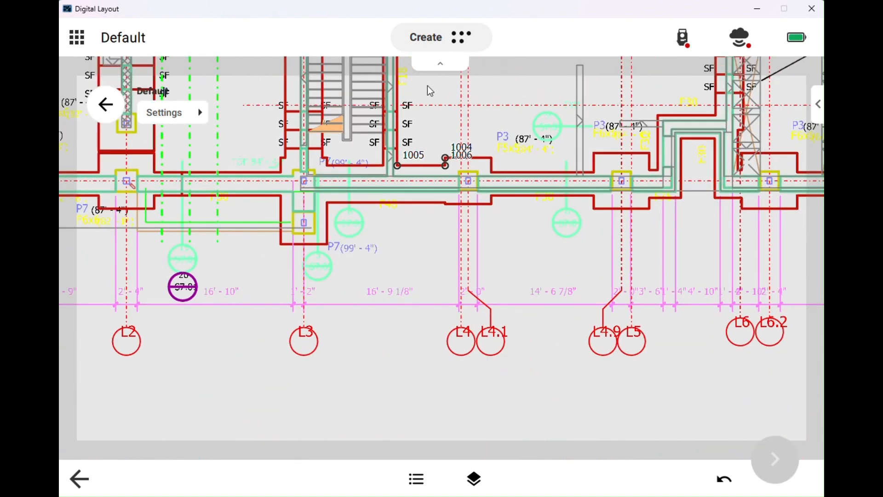
# Step: Switch the snap setting from intersections to mid points and create a point midway along the wall line between the F5x5 and F6x6 footings
pyautogui.click(182, 114)
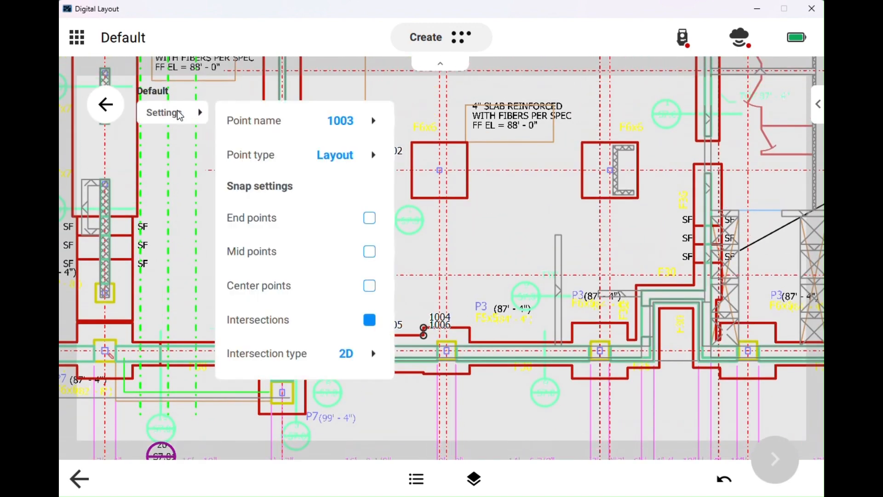
pyautogui.click(369, 321)
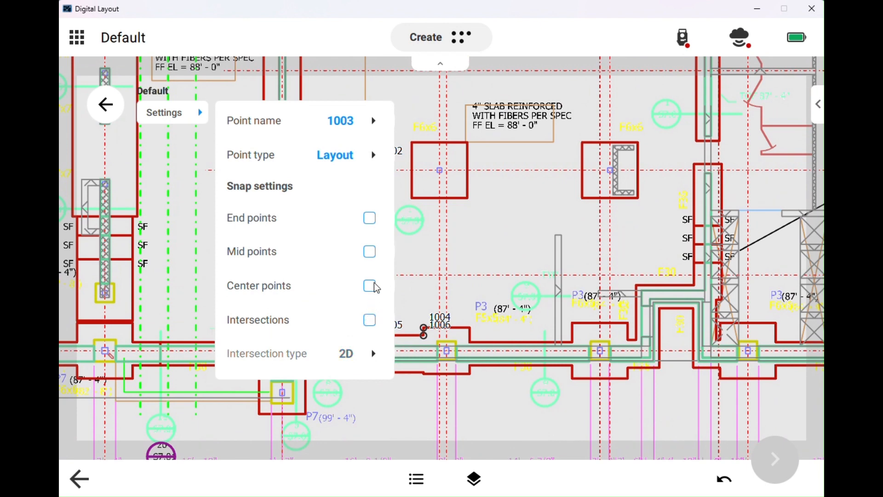
pyautogui.click(370, 253)
pyautogui.scroll(3, 482, 335)
pyautogui.click(515, 351)
pyautogui.click(515, 352)
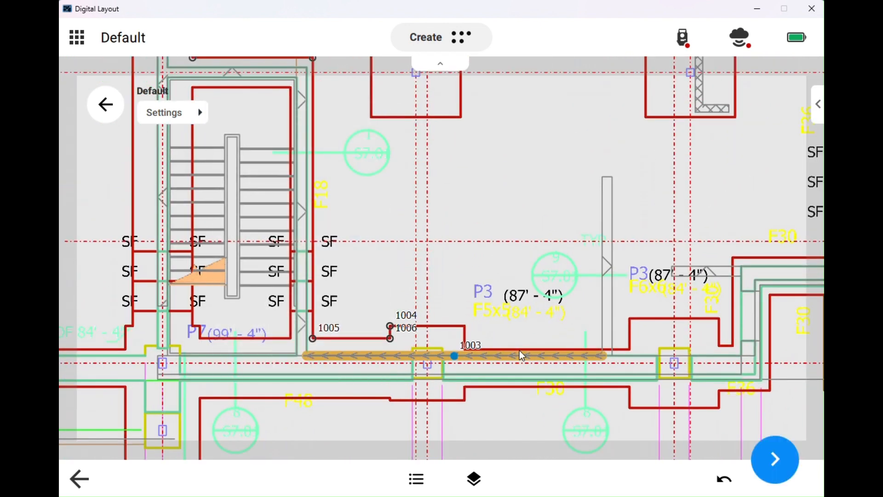
pyautogui.scroll(2, 511, 354)
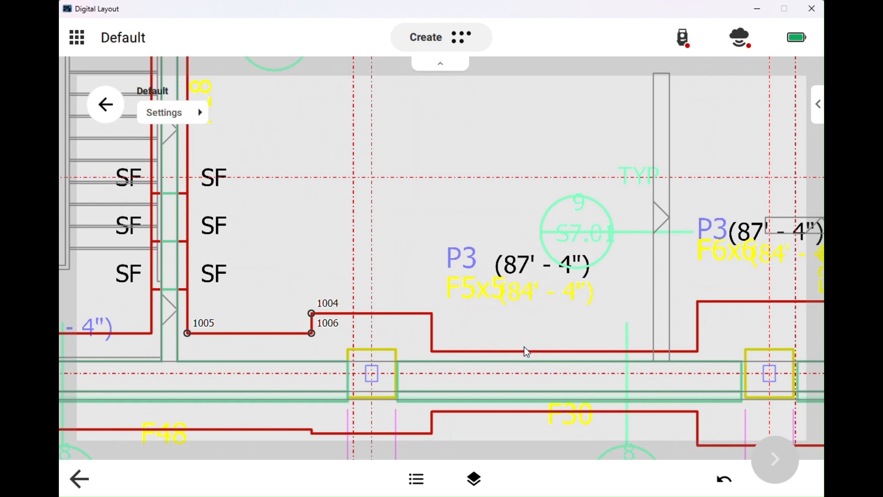
pyautogui.click(525, 352)
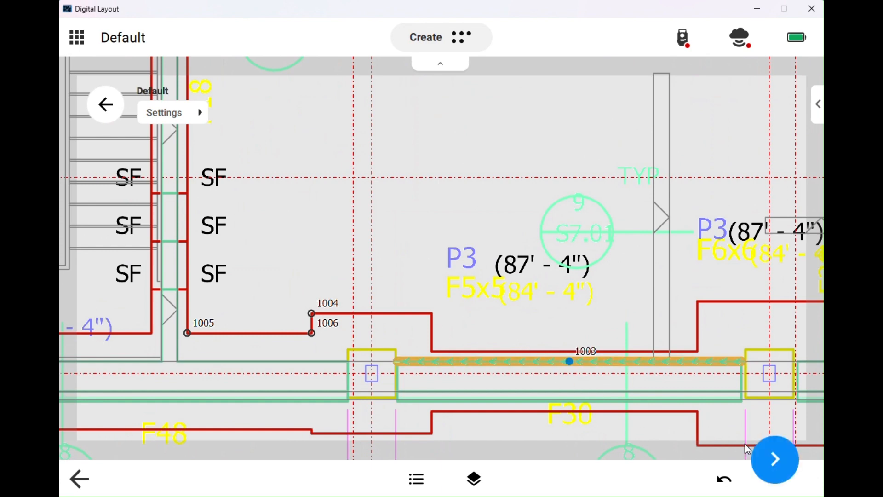
pyautogui.click(790, 460)
# Step: Create a mid point on the upper edge of the F6x6 footing to the right of the previous point
pyautogui.scroll(2, 630, 373)
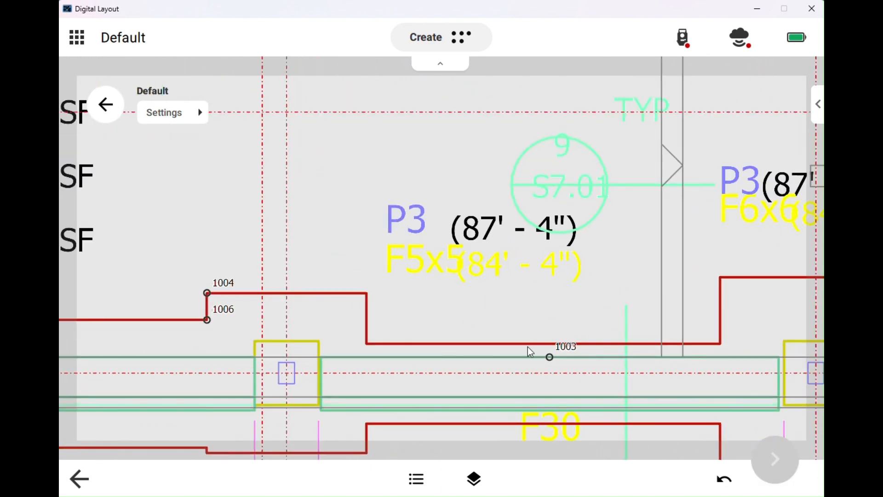
pyautogui.moveTo(562, 345); pyautogui.dragTo(190, 317)
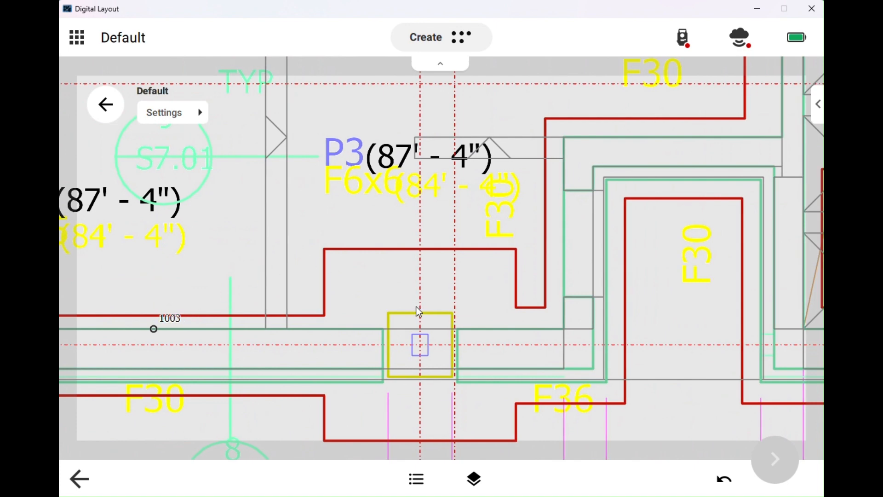
pyautogui.click(398, 250)
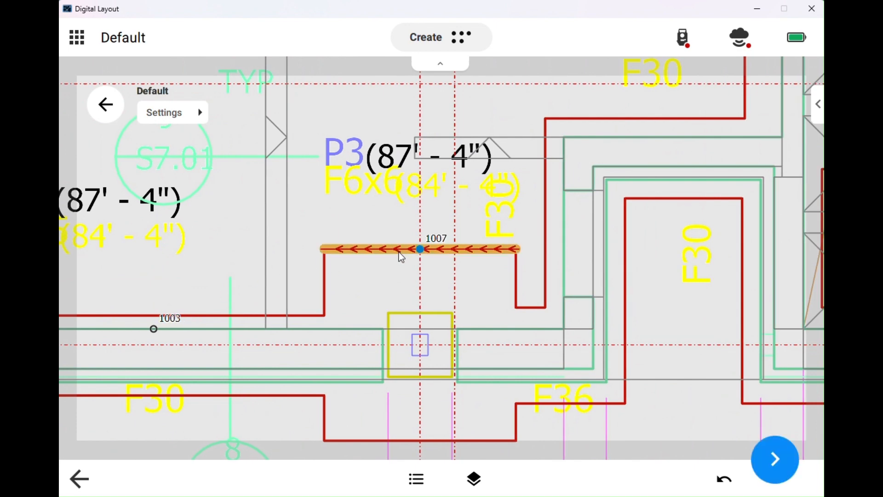
pyautogui.click(777, 462)
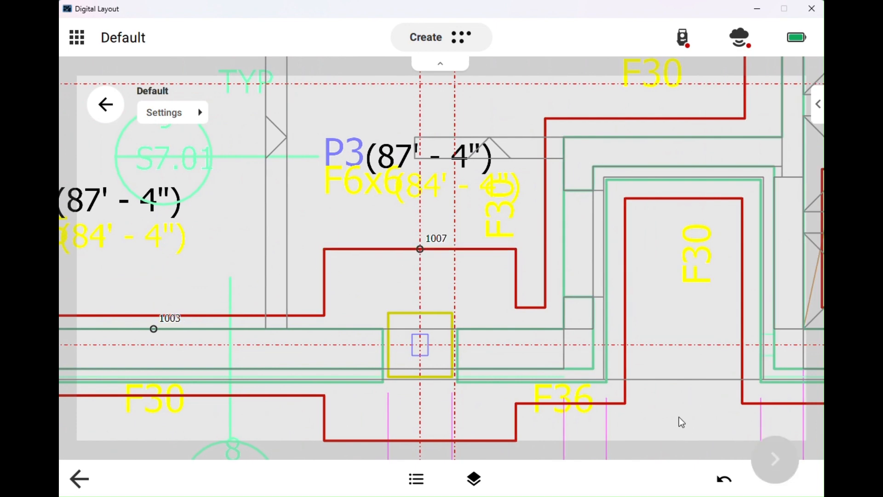
# Step: Start line snapping at the P7 column in the F6x6 footing below the F7x7 footing, with only end points as the snap setting
pyautogui.moveTo(369, 291); pyautogui.dragTo(181, 215)
pyautogui.scroll(2, 288, 313)
pyautogui.scroll(5, 287, 313)
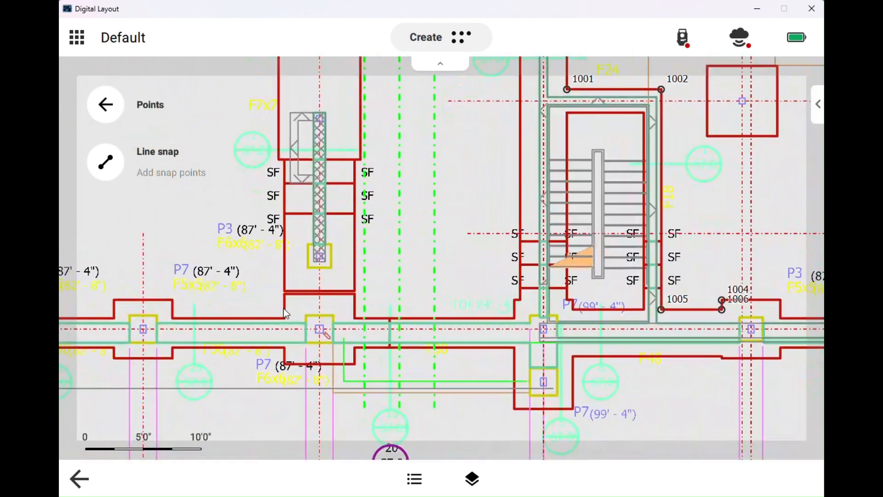
pyautogui.scroll(2, 286, 313)
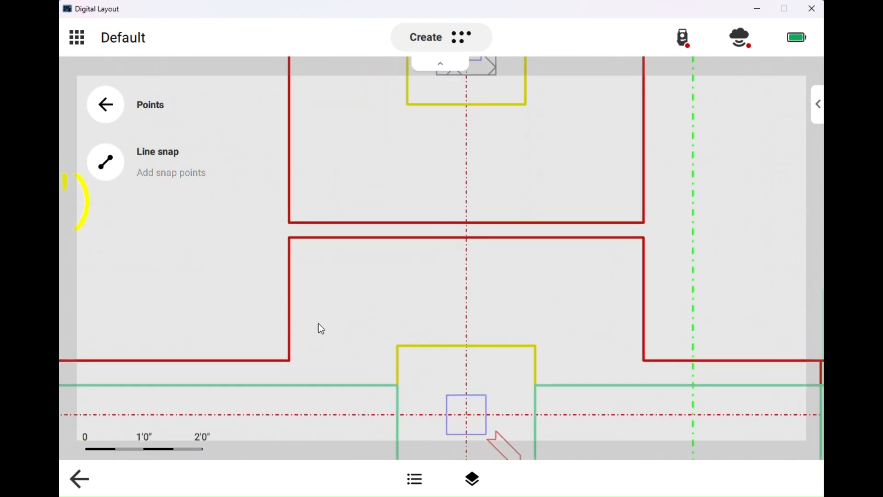
pyautogui.moveTo(316, 327); pyautogui.dragTo(267, 195)
pyautogui.scroll(3, 367, 294)
pyautogui.moveTo(392, 291); pyautogui.dragTo(300, 264)
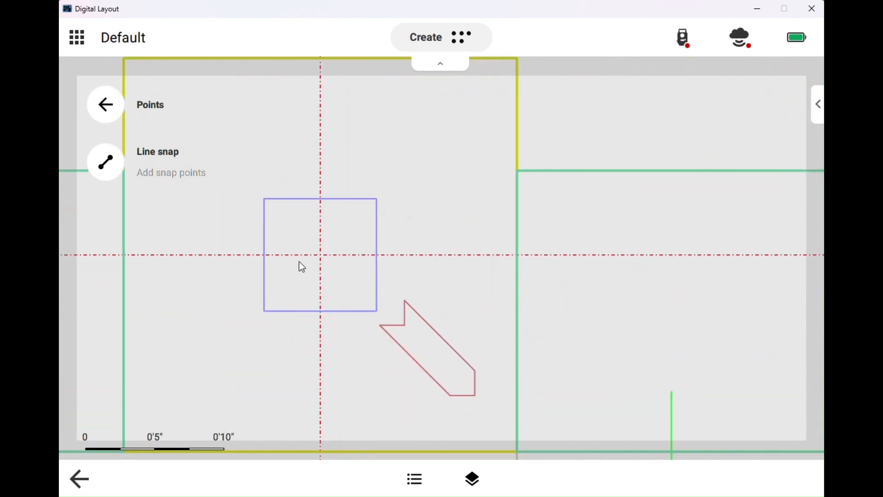
pyautogui.click(121, 160)
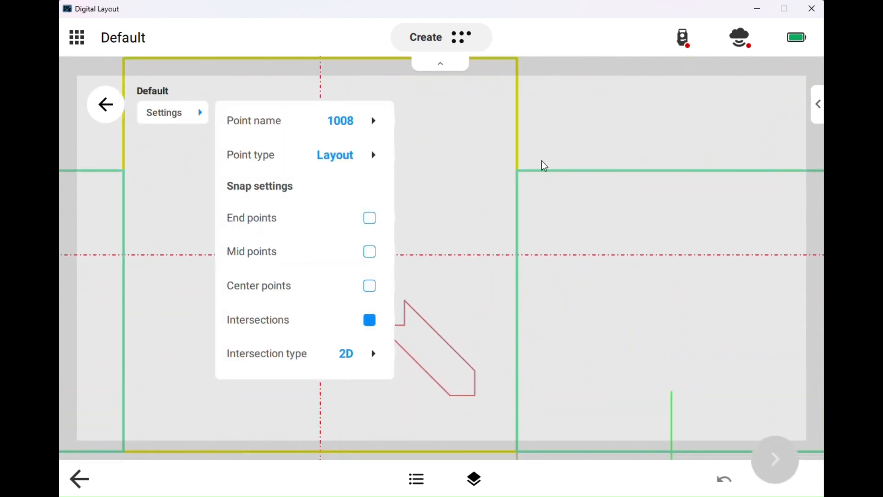
pyautogui.click(370, 321)
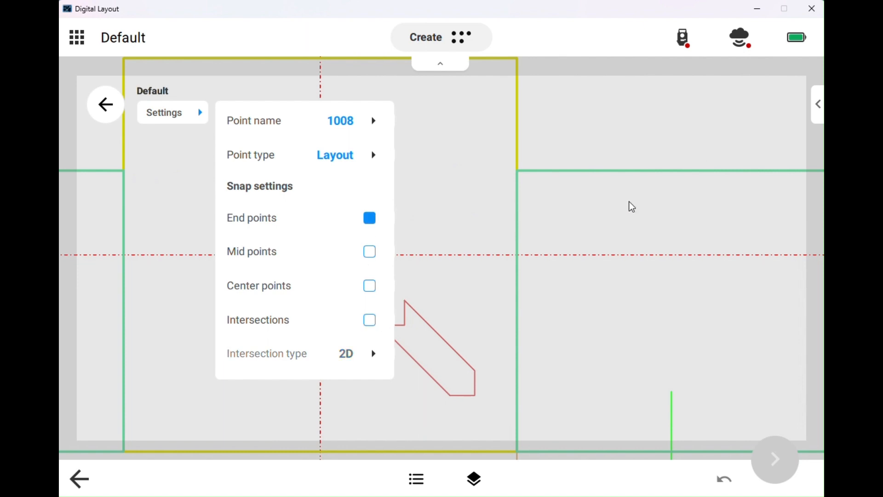
# Step: Select the whole square column outline with an area selection and create end points at its four corners
pyautogui.click(822, 118)
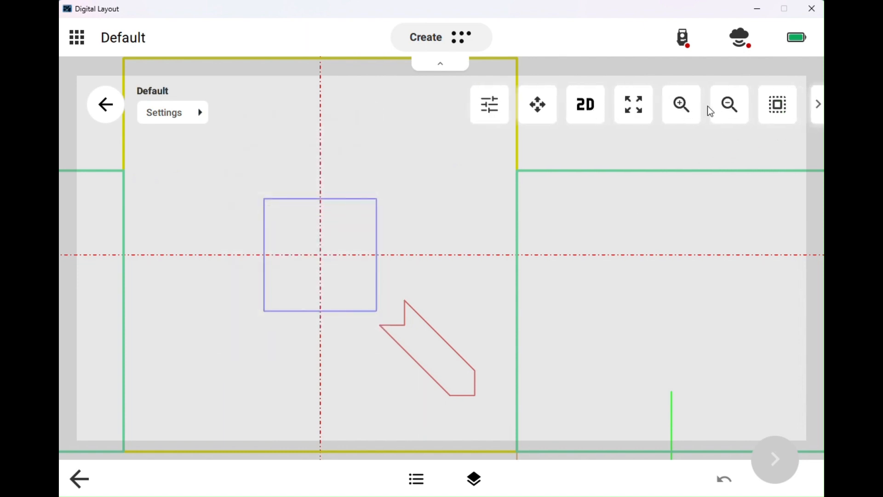
pyautogui.click(772, 113)
pyautogui.moveTo(254, 184); pyautogui.dragTo(386, 318)
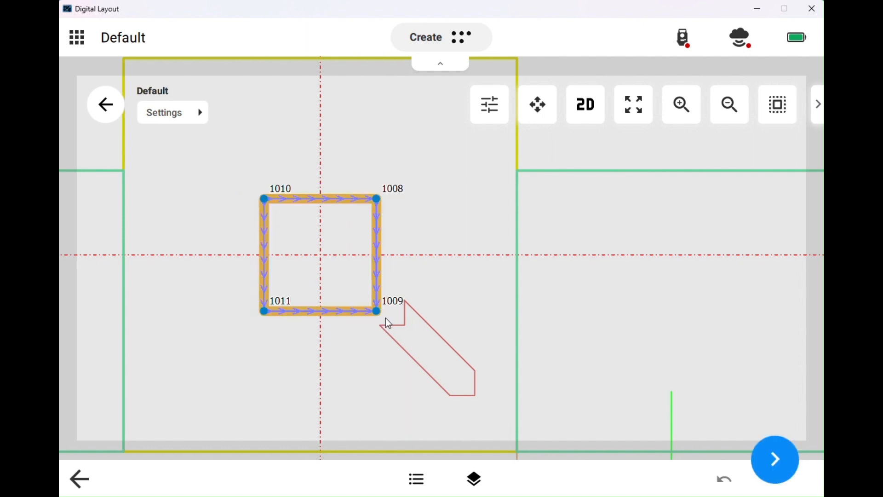
pyautogui.click(785, 472)
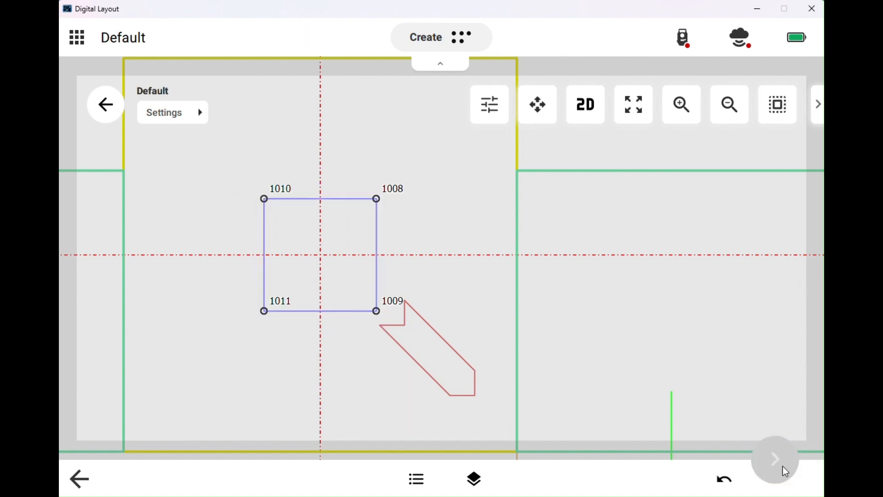
pyautogui.scroll(-6, 445, 269)
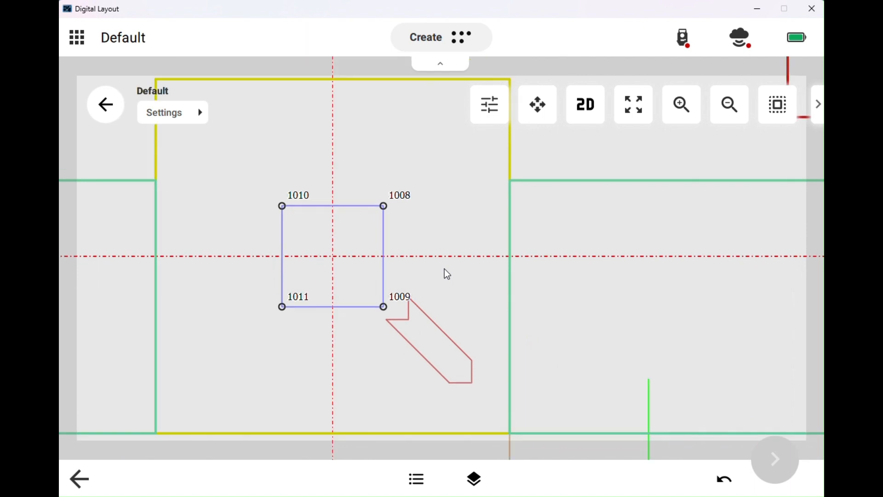
pyautogui.scroll(-2, 446, 274)
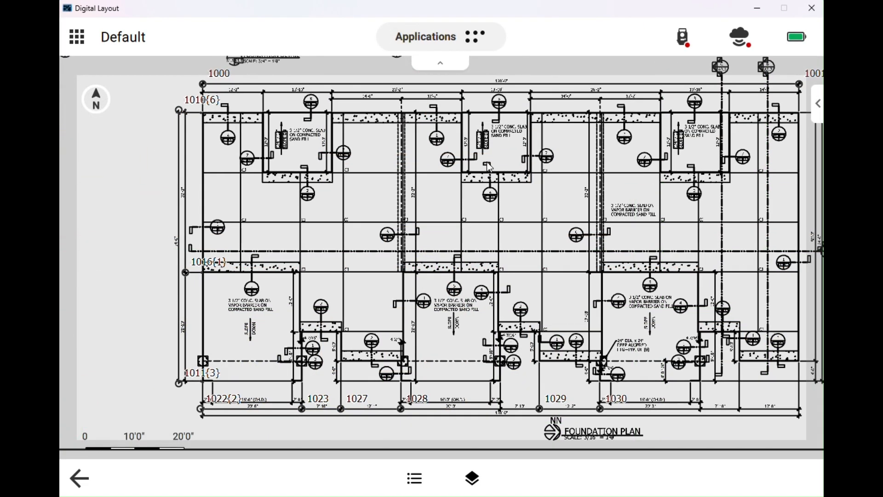
# Step: Examine the foundation plan drawing with its slab areas, dimensions and existing layout points along the building edges
pyautogui.moveTo(490, 157)
pyautogui.mouseDown()
pyautogui.moveTo(488, 177)
pyautogui.moveTo(462, 165)
pyautogui.moveTo(472, 140)
pyautogui.moveTo(468, 164)
pyautogui.mouseUp()
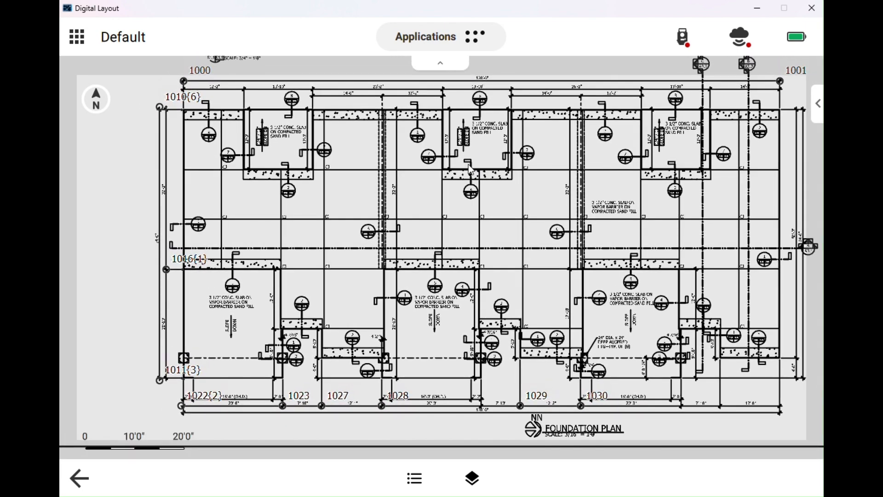
pyautogui.scroll(5, 360, 271)
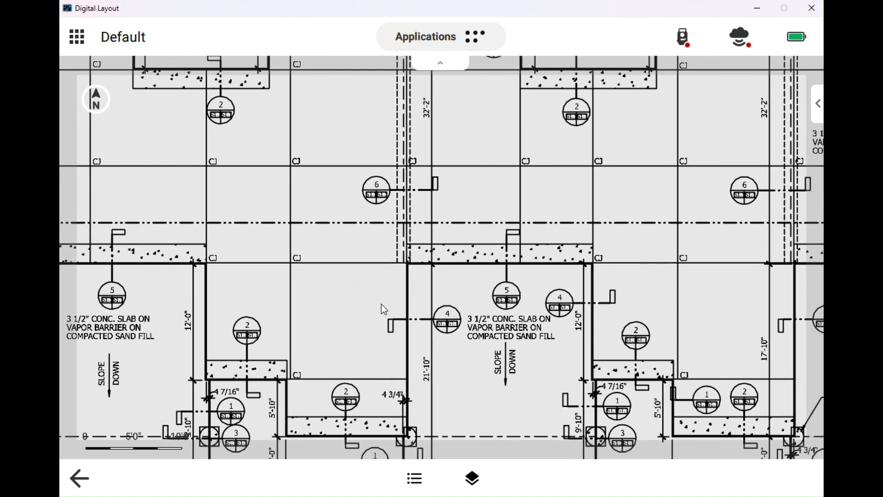
pyautogui.moveTo(382, 305); pyautogui.dragTo(515, 156)
pyautogui.moveTo(329, 193); pyautogui.dragTo(333, 420)
pyautogui.scroll(-1, 373, 210)
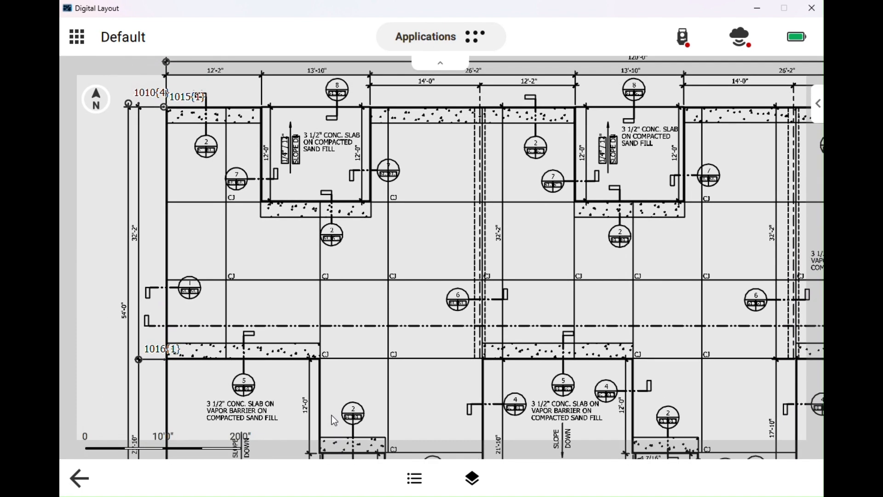